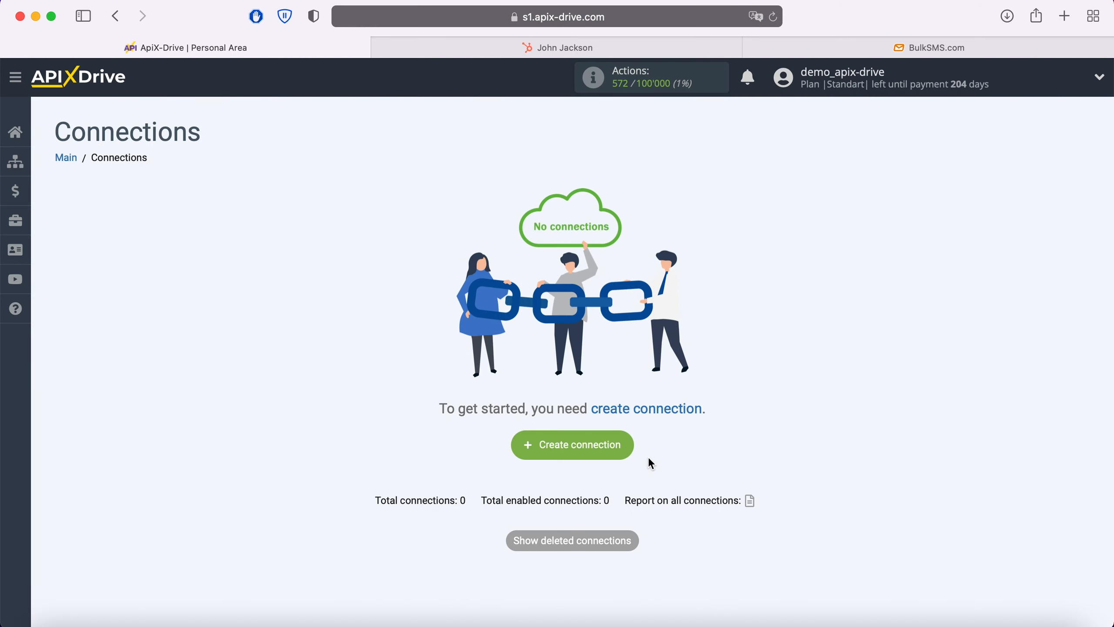
# Start a new ApiX-Drive connection with Hubspot as the source system.
pyautogui.click(631, 447)
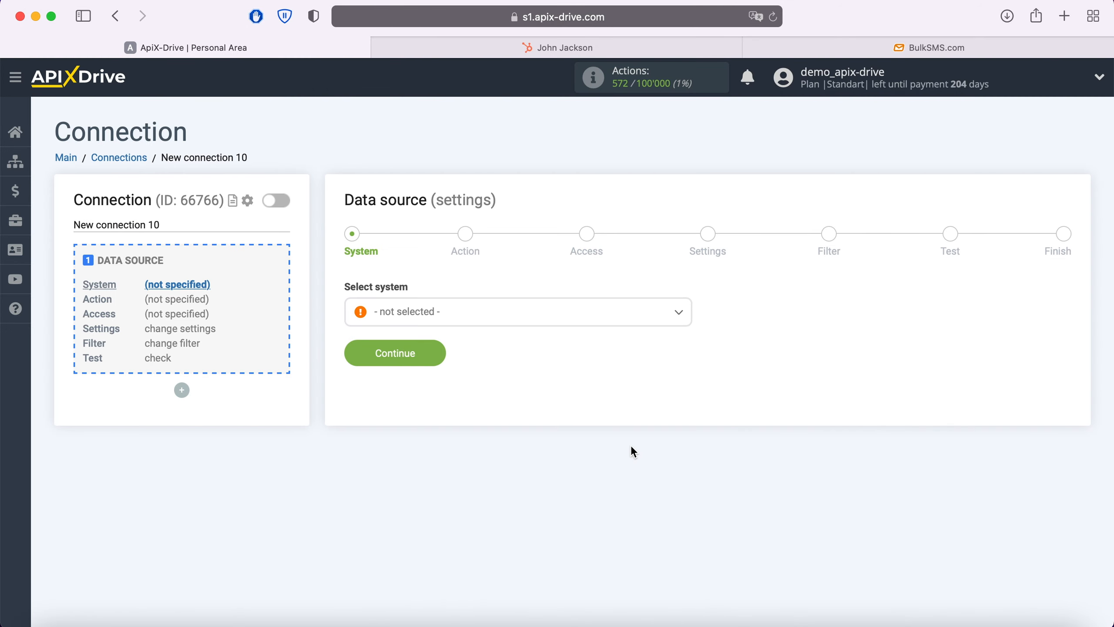
pyautogui.click(535, 323)
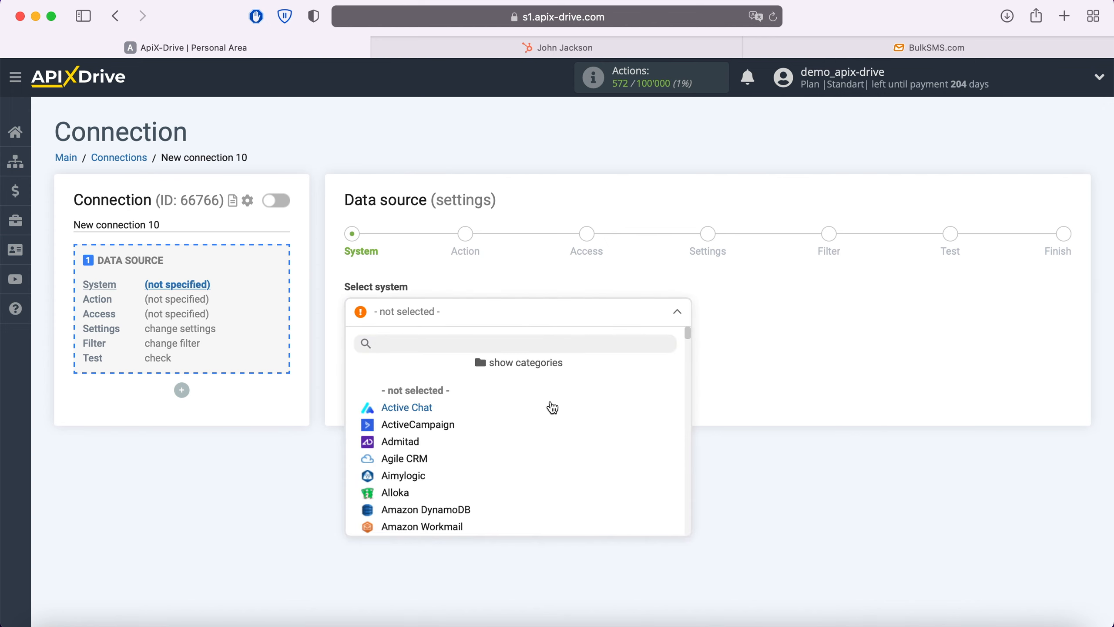
pyautogui.scroll(-5, 553, 408)
pyautogui.scroll(-15, 552, 408)
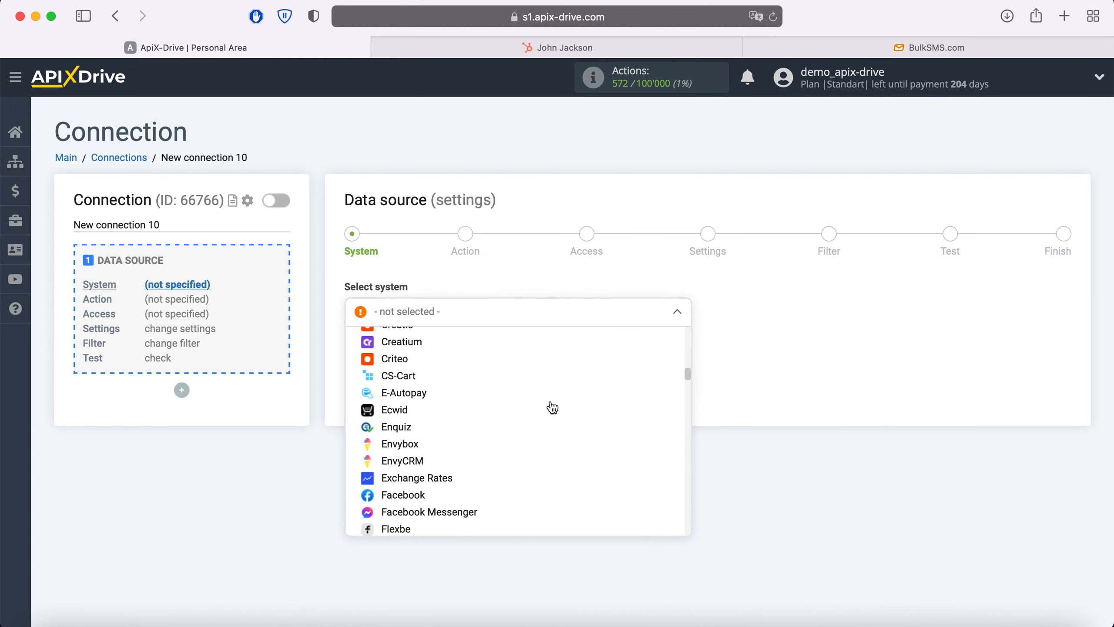
pyautogui.scroll(-10, 552, 409)
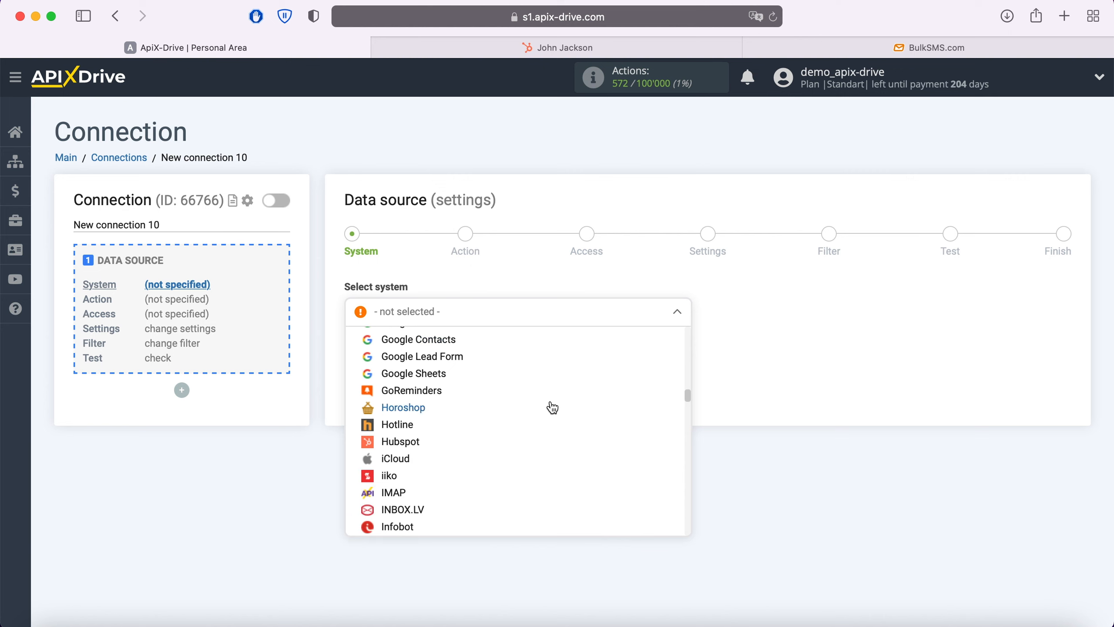
pyautogui.click(423, 444)
pyautogui.click(433, 360)
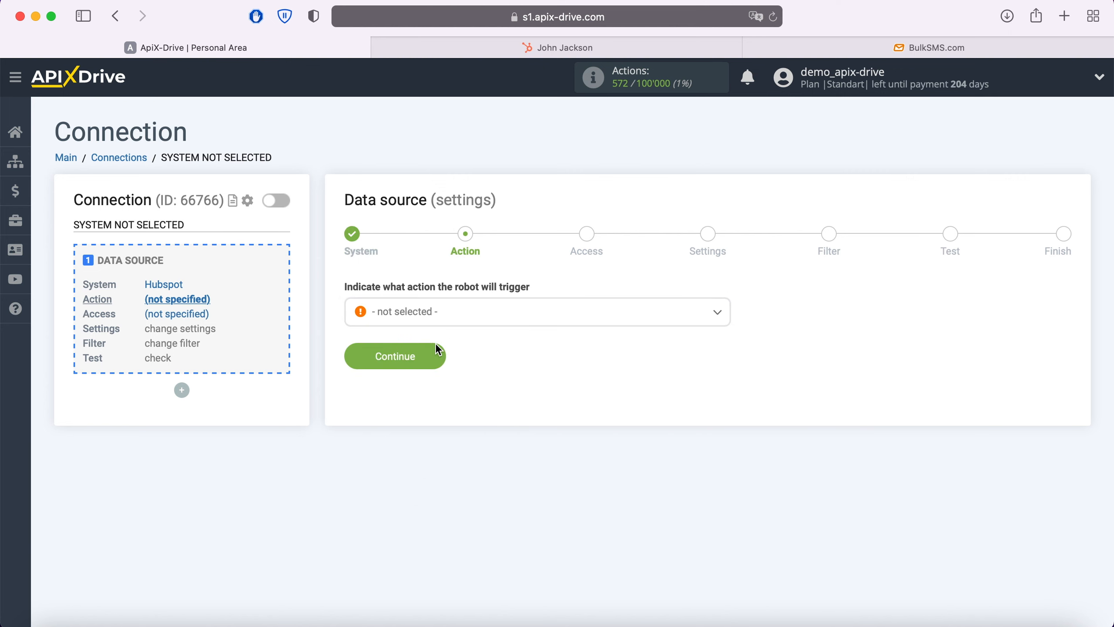
# Choose the Get Contacts (new) action and begin connecting a Hubspot account.
pyautogui.click(466, 313)
pyautogui.click(419, 388)
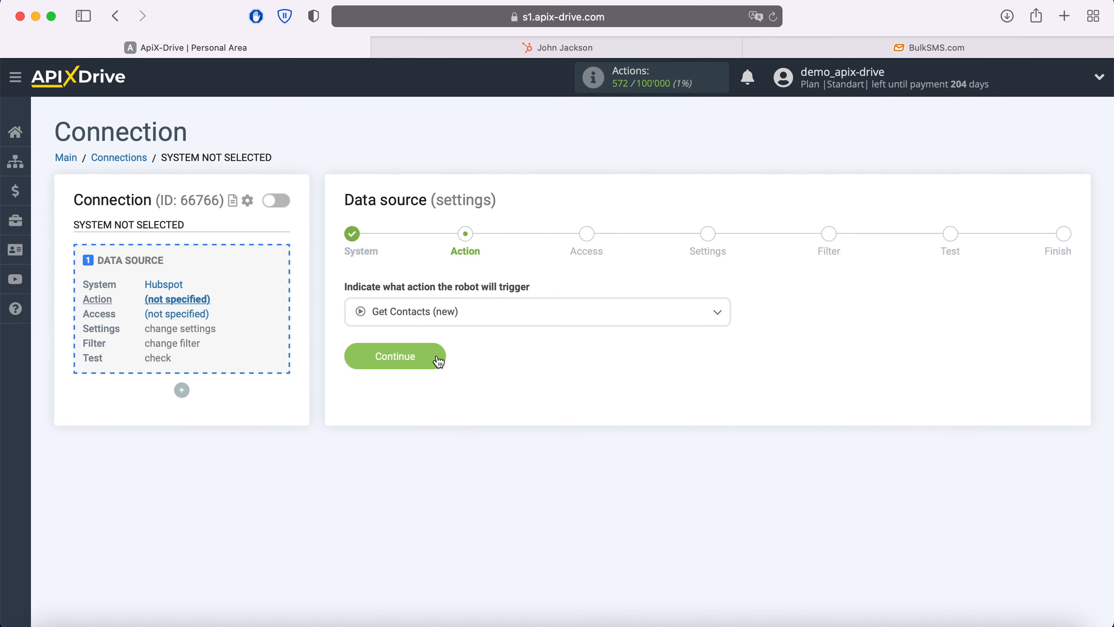
pyautogui.click(438, 361)
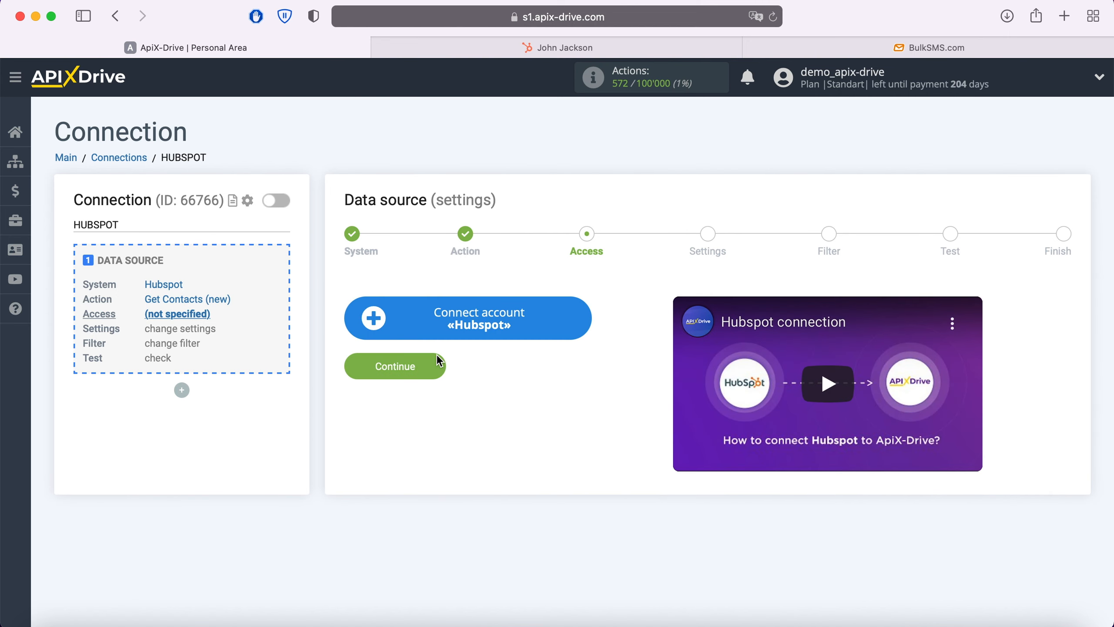
pyautogui.click(581, 321)
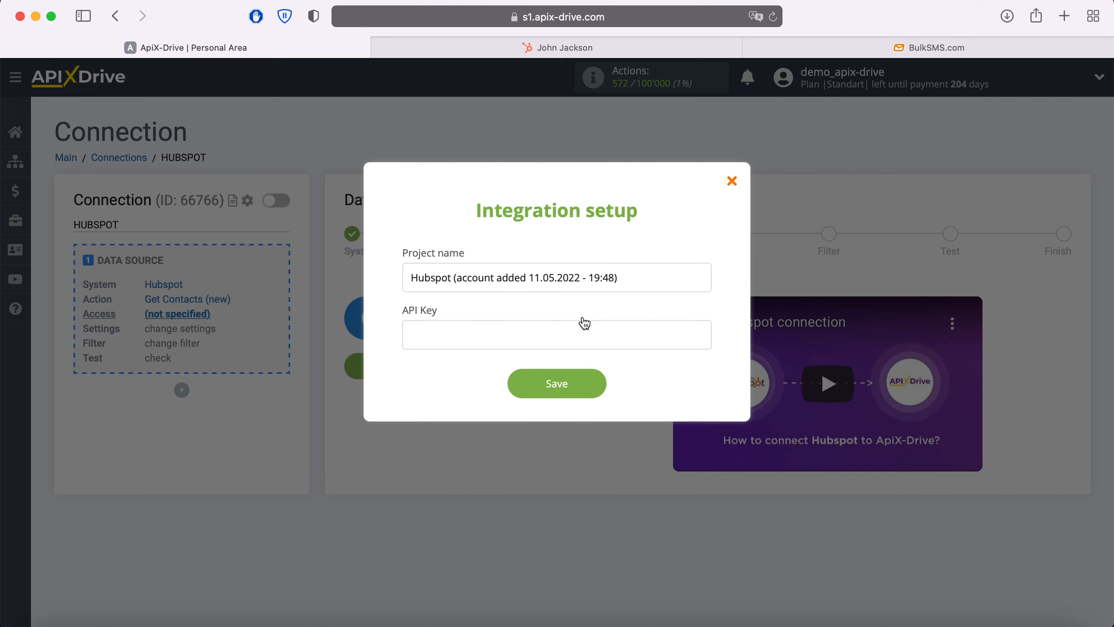
pyautogui.click(565, 46)
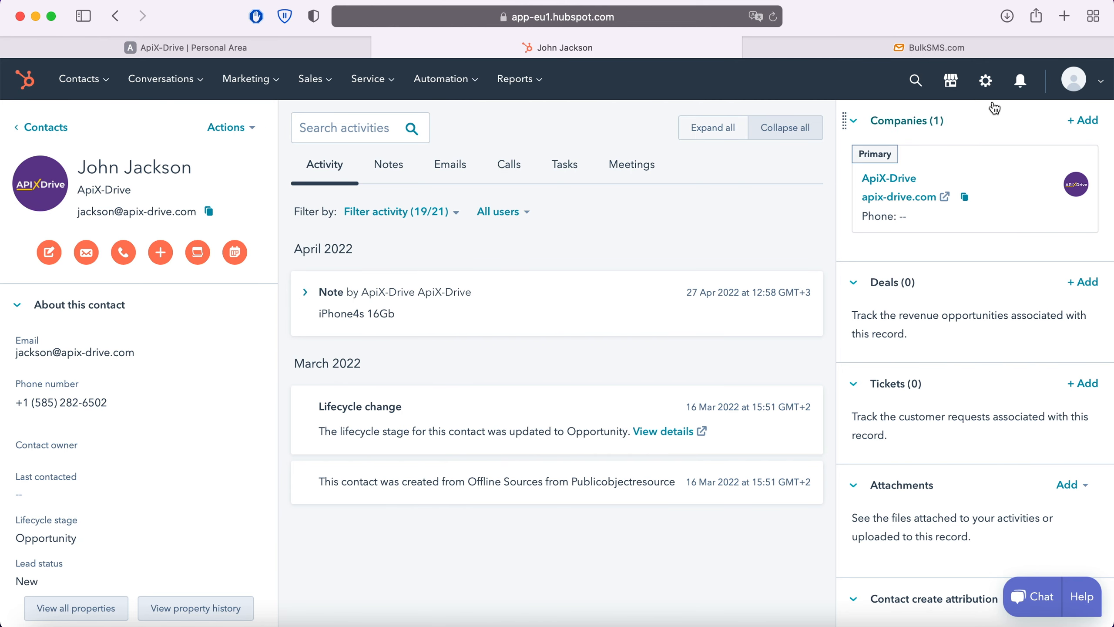
# Open HubSpot's Integrations > API Key settings, reveal the key and copy it.
pyautogui.click(1101, 82)
pyautogui.click(1009, 170)
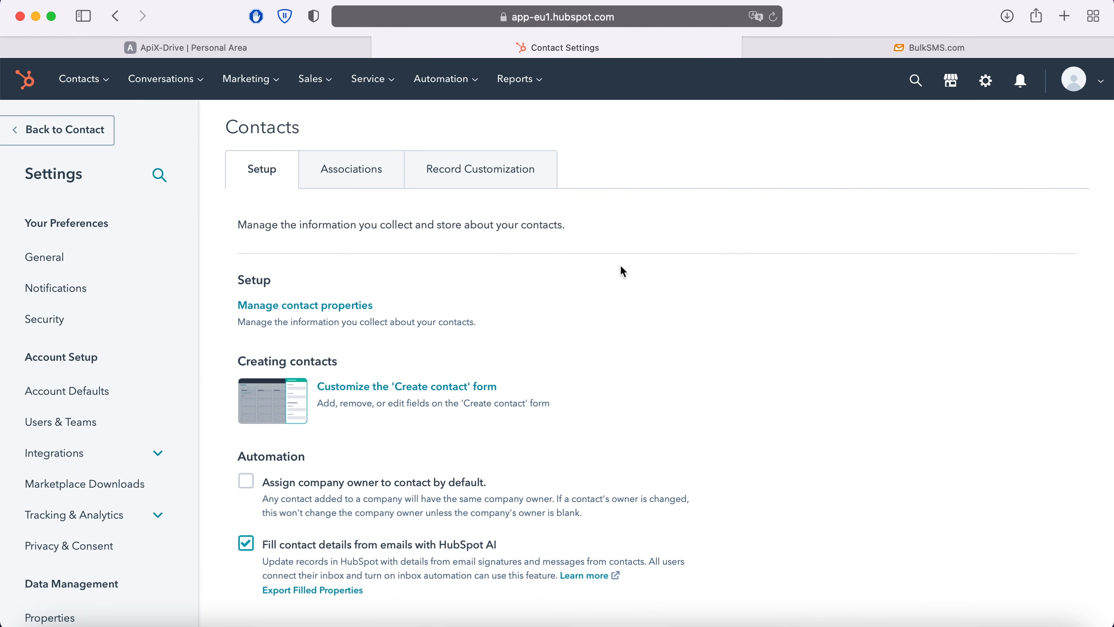
pyautogui.click(152, 453)
pyautogui.click(61, 556)
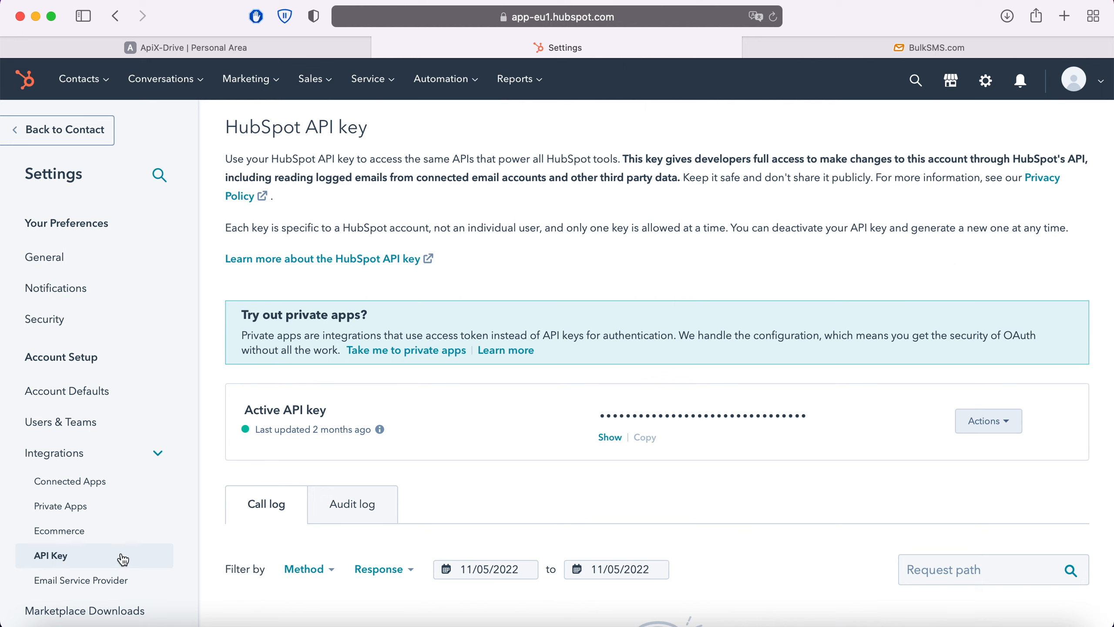
pyautogui.click(610, 437)
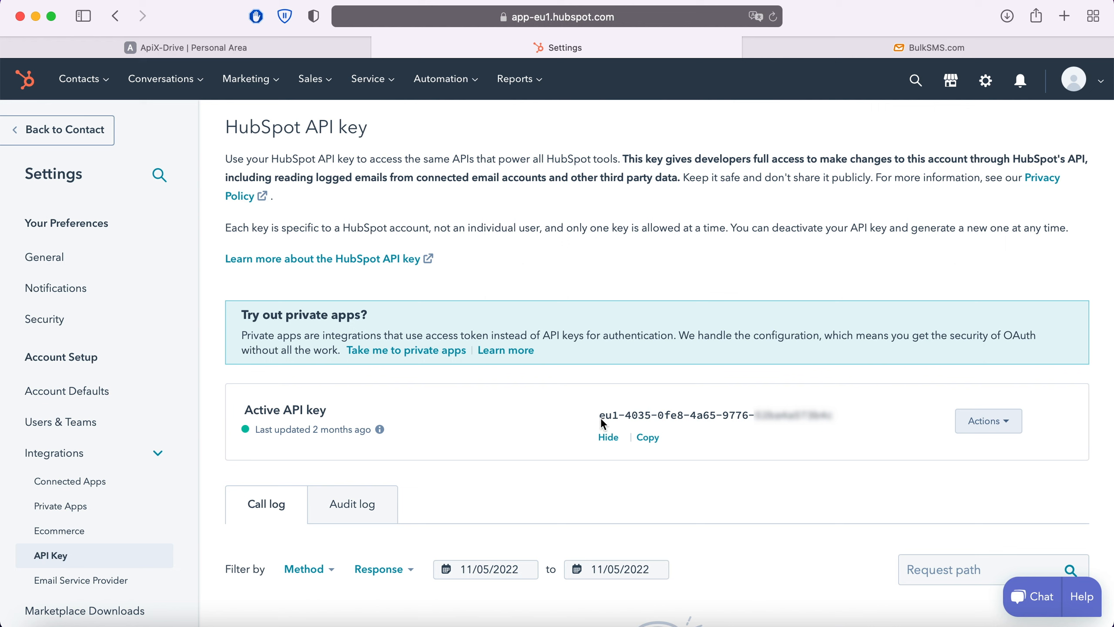
pyautogui.moveTo(599, 415); pyautogui.dragTo(808, 426)
pyautogui.rightClick(809, 425)
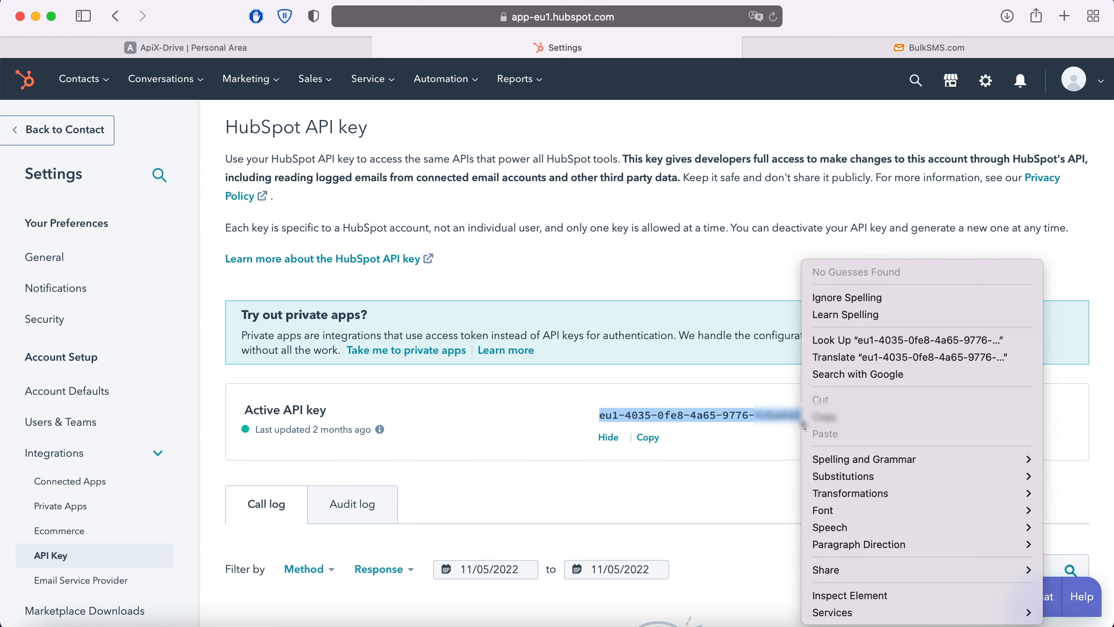
pyautogui.click(814, 419)
# Paste the copied API key, save the Hubspot account, select that login and continue.
pyautogui.click(264, 47)
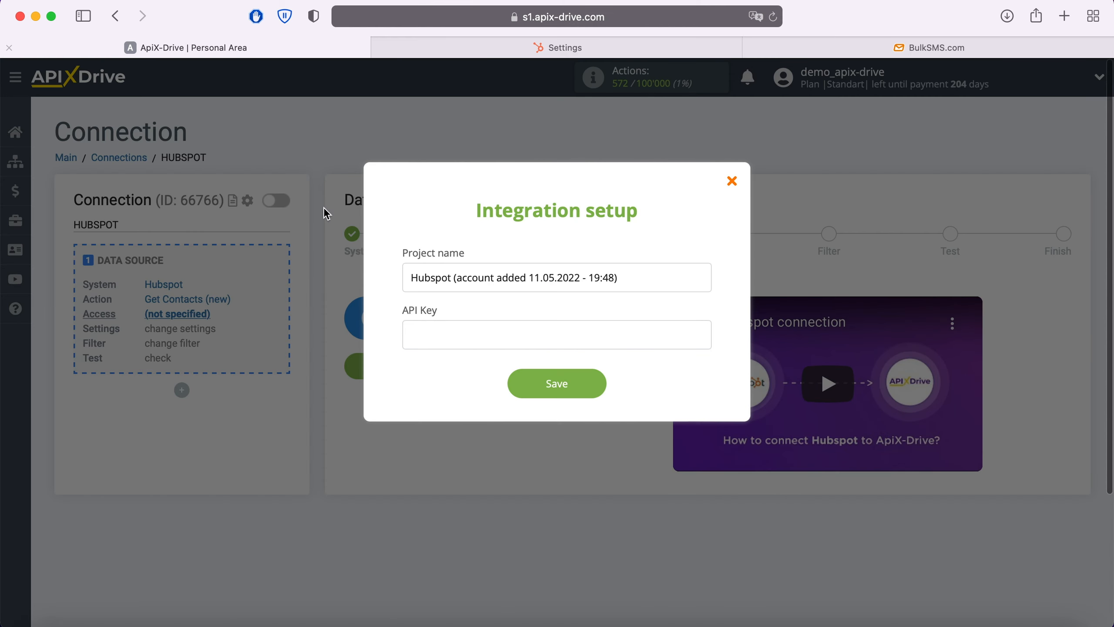
pyautogui.rightClick(462, 339)
pyautogui.click(483, 378)
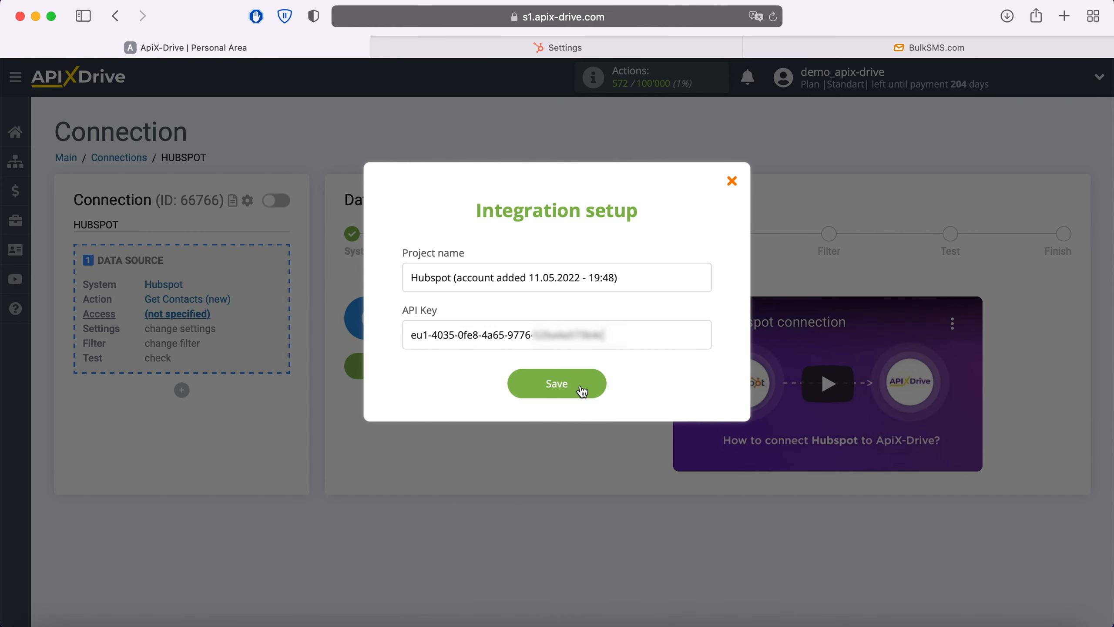
pyautogui.click(594, 384)
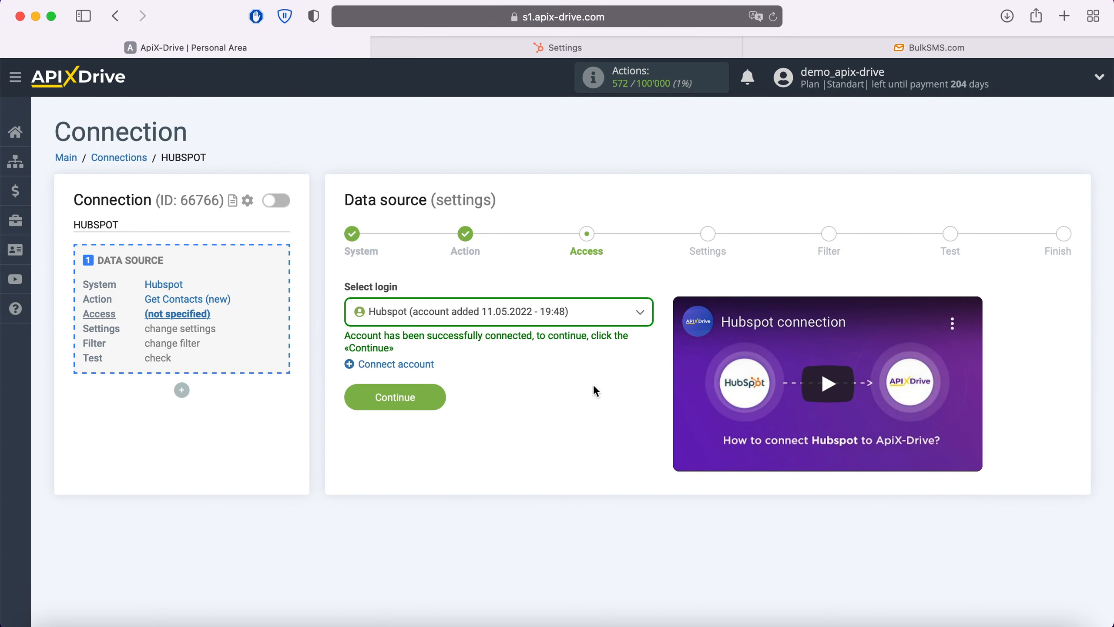
pyautogui.click(581, 315)
pyautogui.click(563, 404)
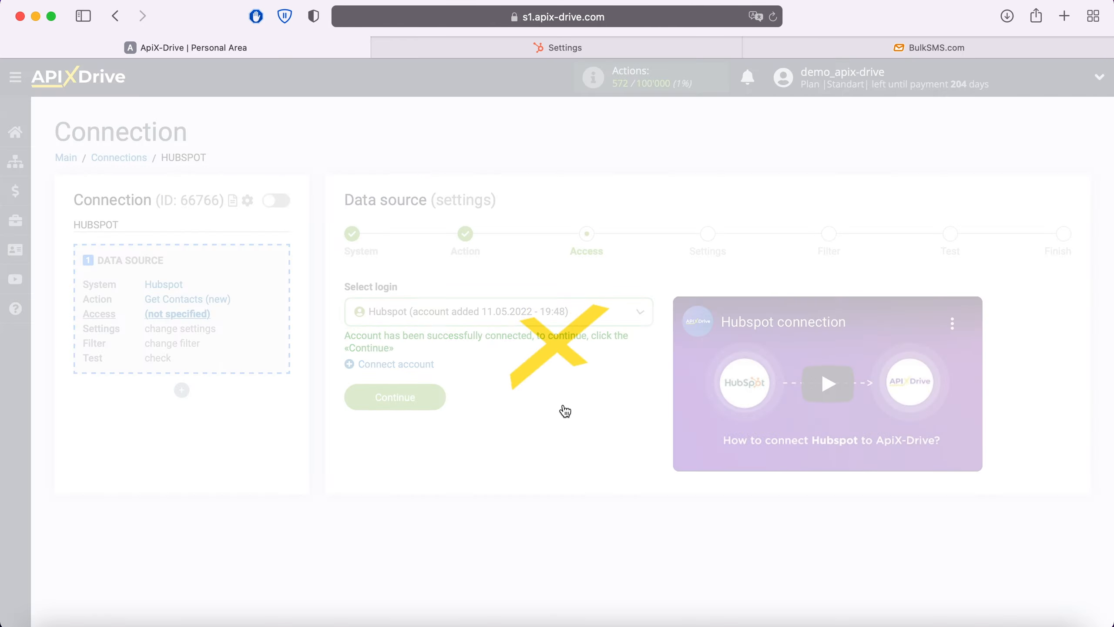
pyautogui.click(433, 389)
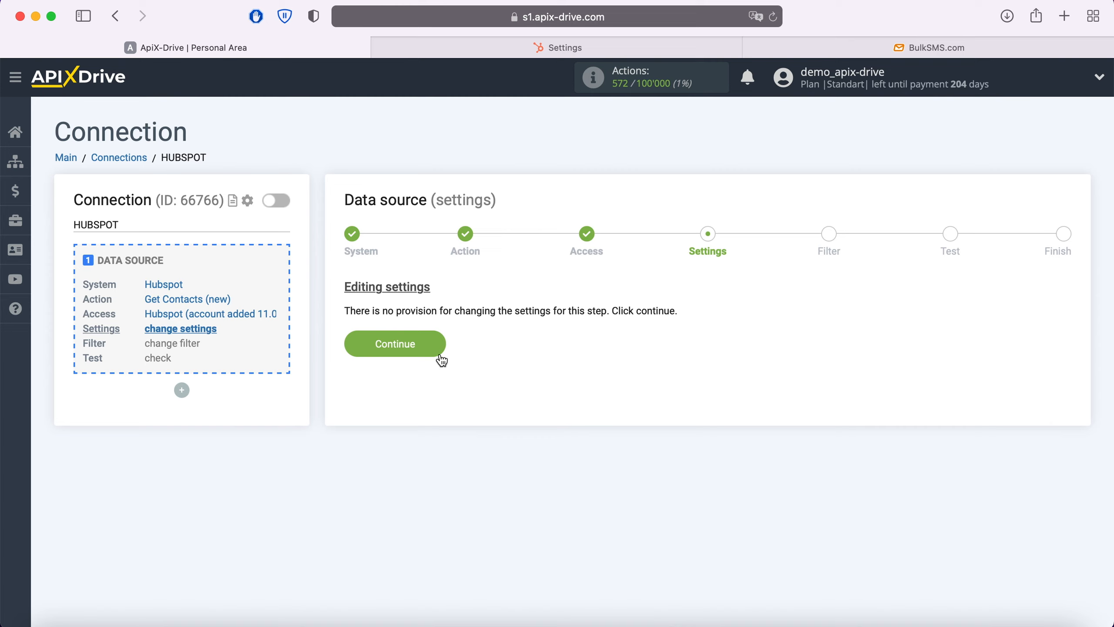
# Skip the Settings and Filter steps, review the test contact data, and finish the source.
pyautogui.click(439, 338)
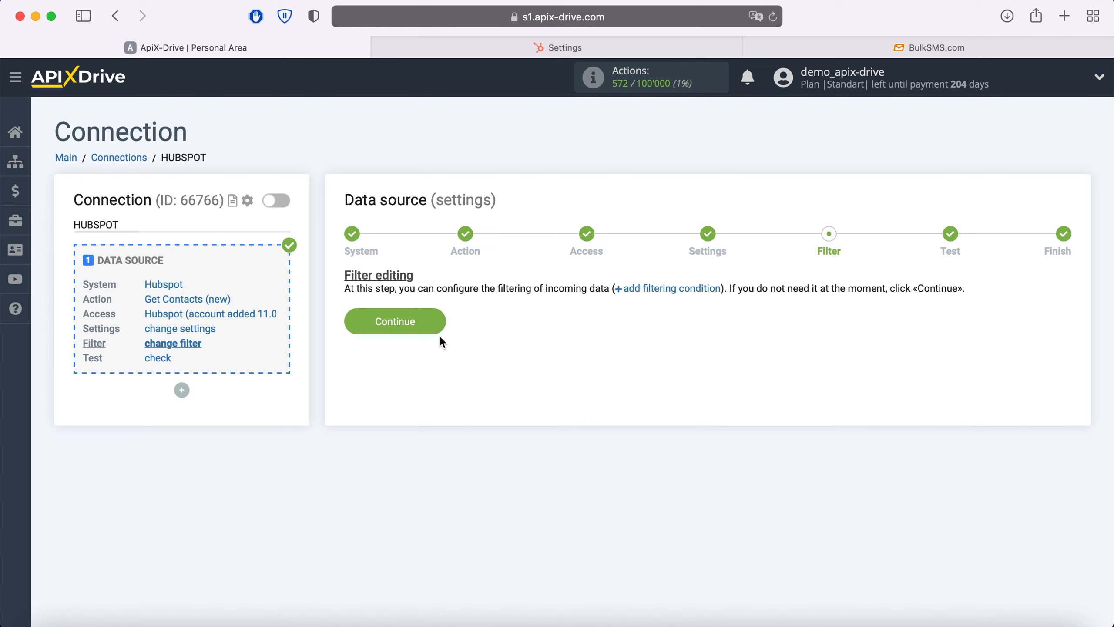
pyautogui.click(438, 319)
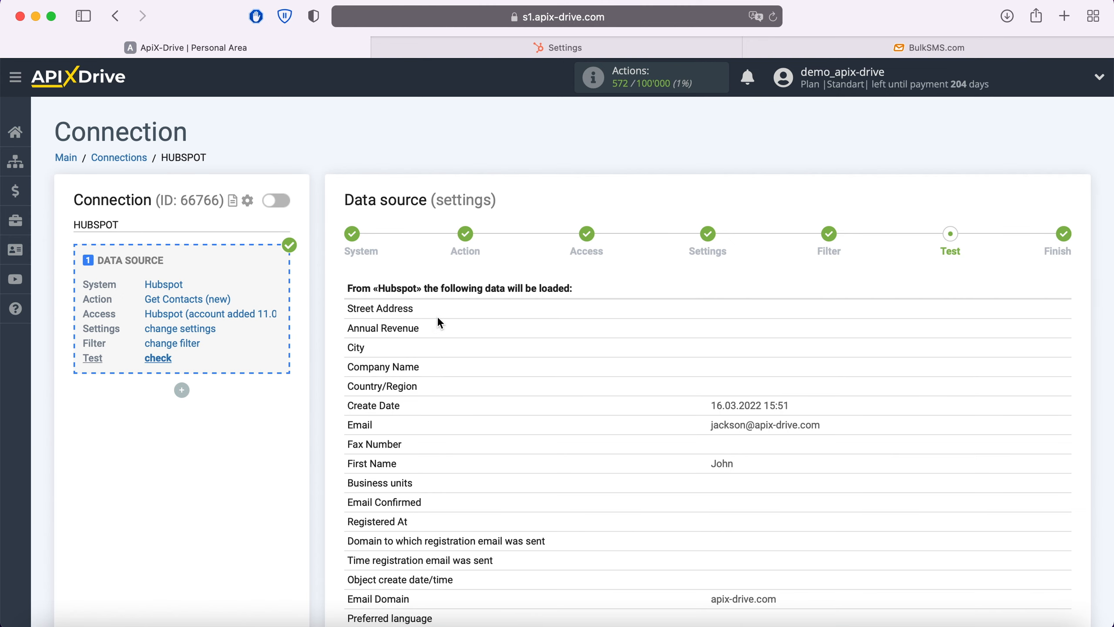
pyautogui.scroll(-10, 440, 323)
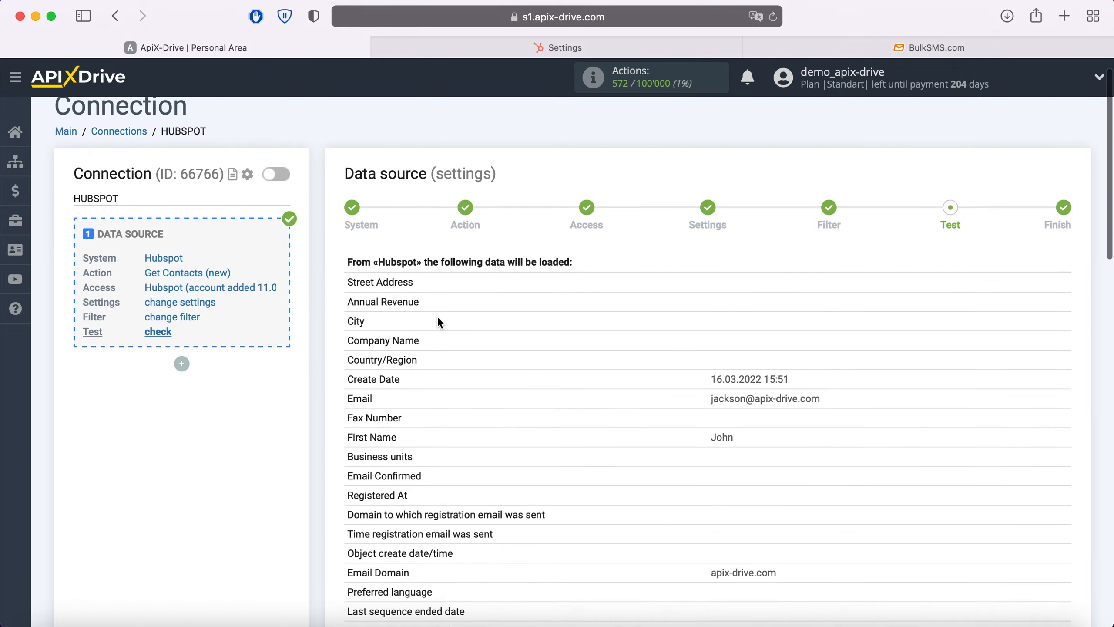
pyautogui.scroll(-11, 440, 323)
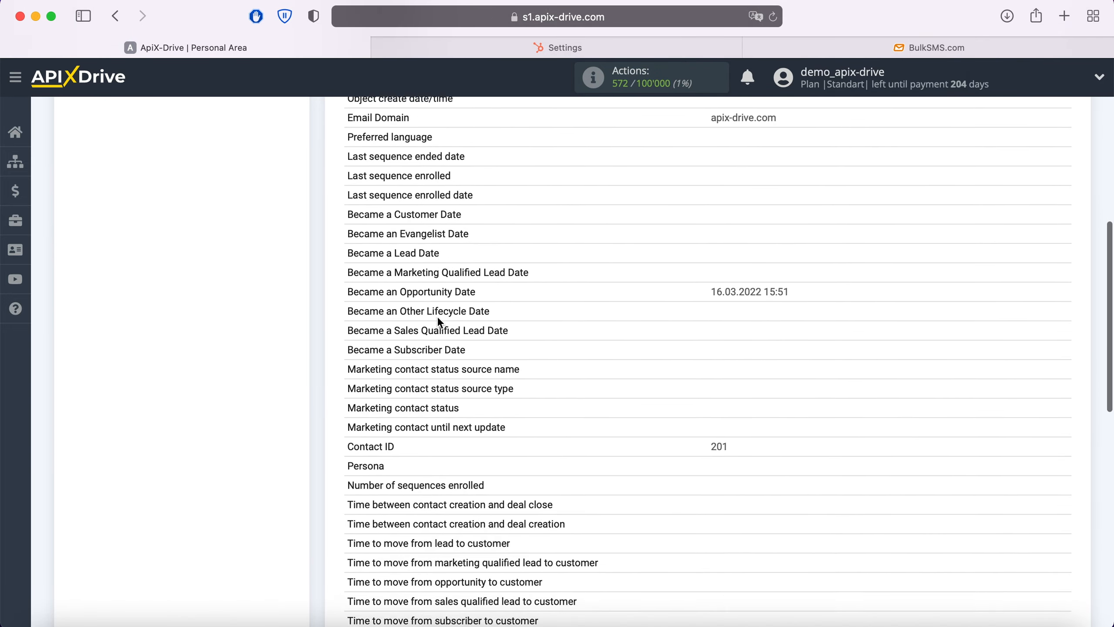
pyautogui.scroll(-2, 439, 322)
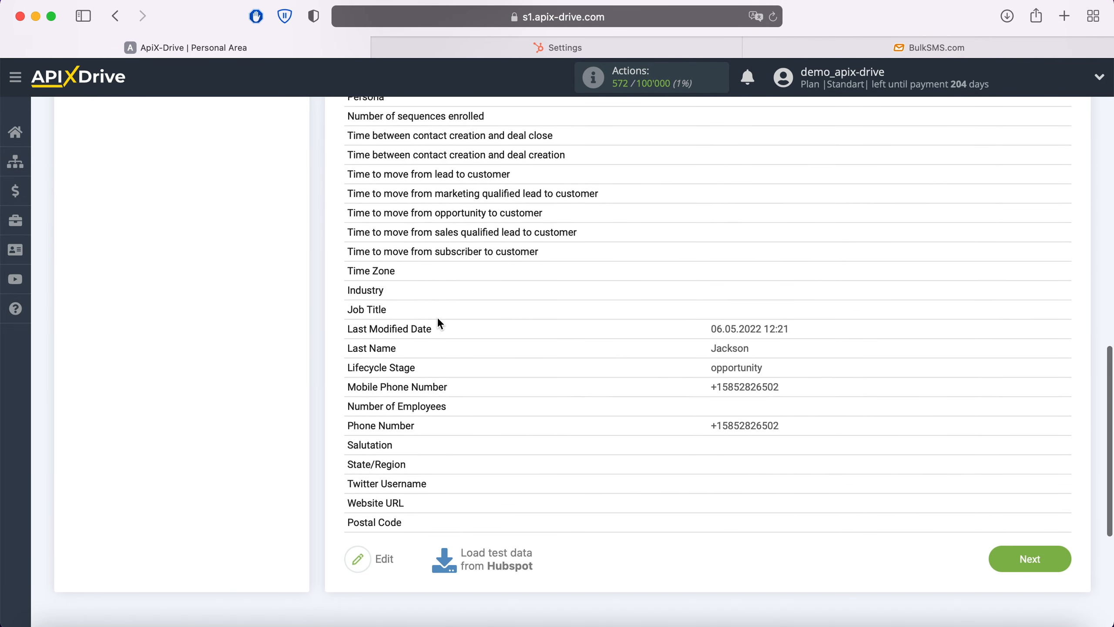
pyautogui.click(1049, 560)
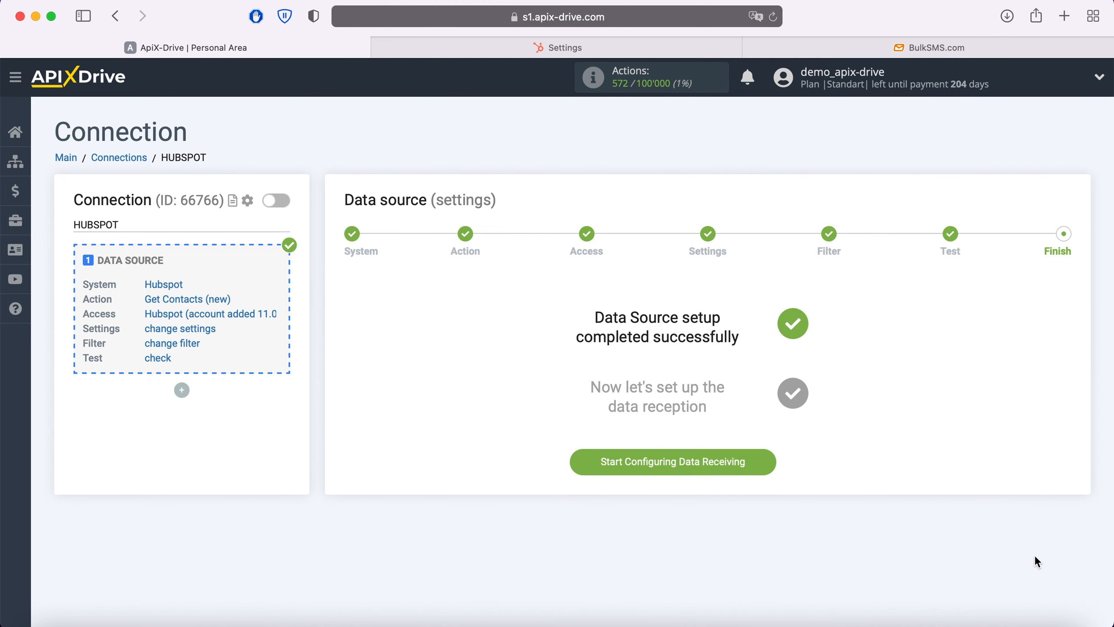
# Set the data destination to BulkSMS with the Send SMS action.
pyautogui.click(765, 461)
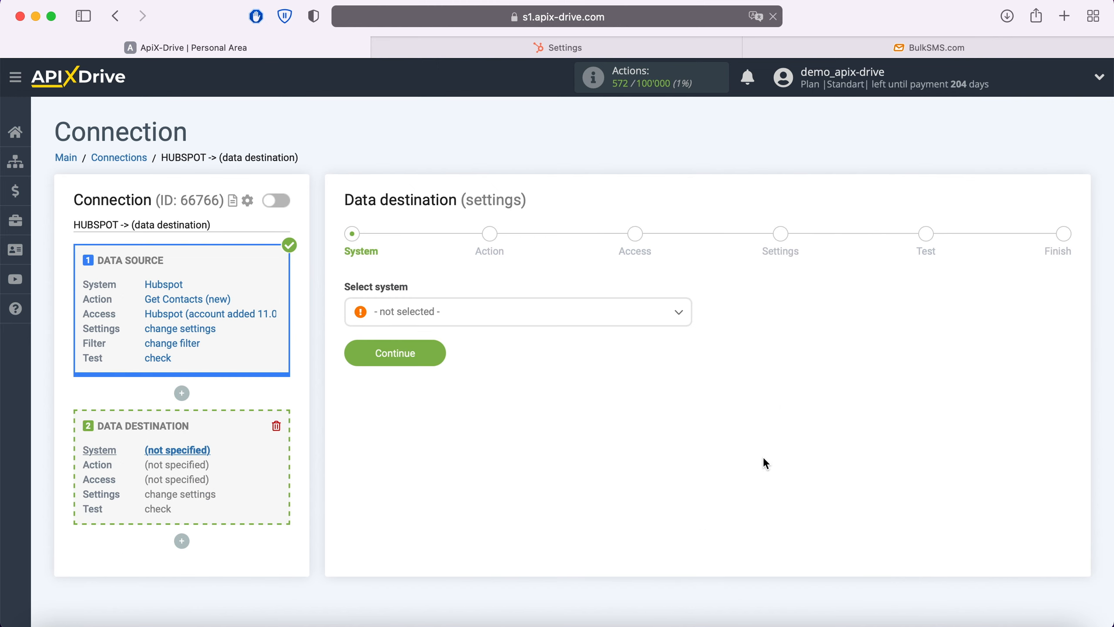
pyautogui.click(635, 315)
pyautogui.scroll(-3, 569, 417)
pyautogui.scroll(-10, 568, 418)
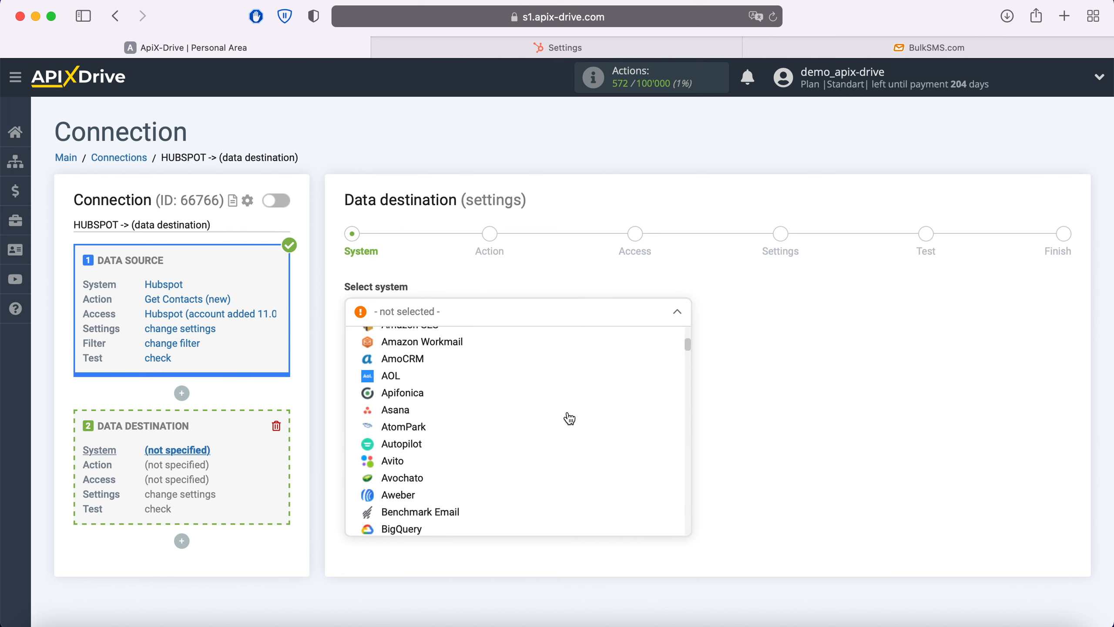
pyautogui.click(412, 469)
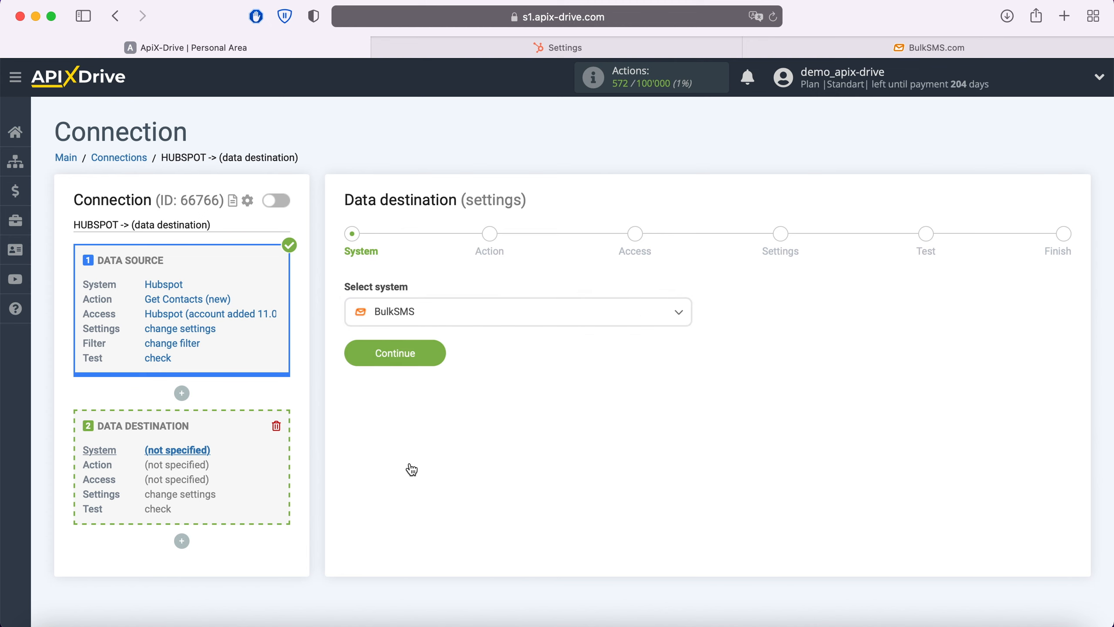
pyautogui.click(434, 358)
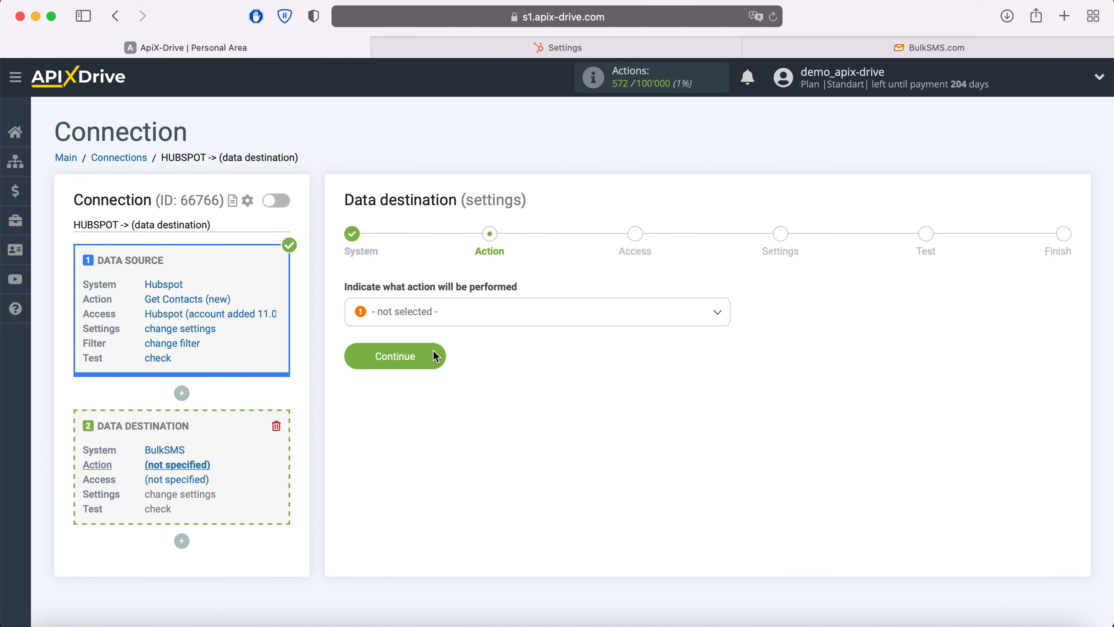
pyautogui.click(455, 316)
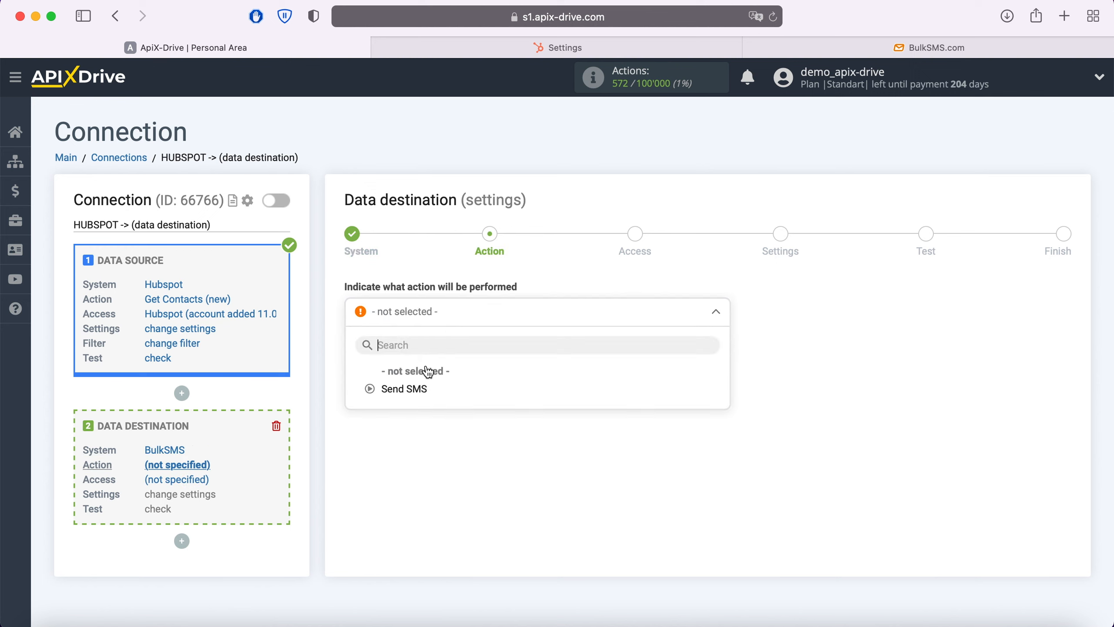
pyautogui.click(415, 389)
pyautogui.click(438, 359)
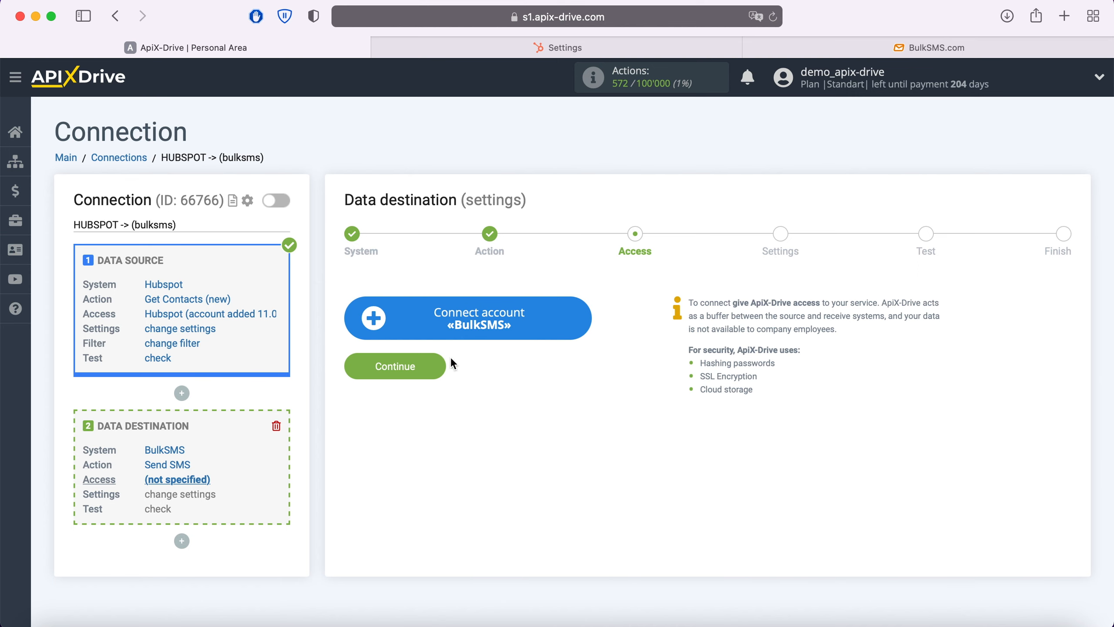
# Connect a BulkSMS account with its login and password, select it, and continue.
pyautogui.click(582, 323)
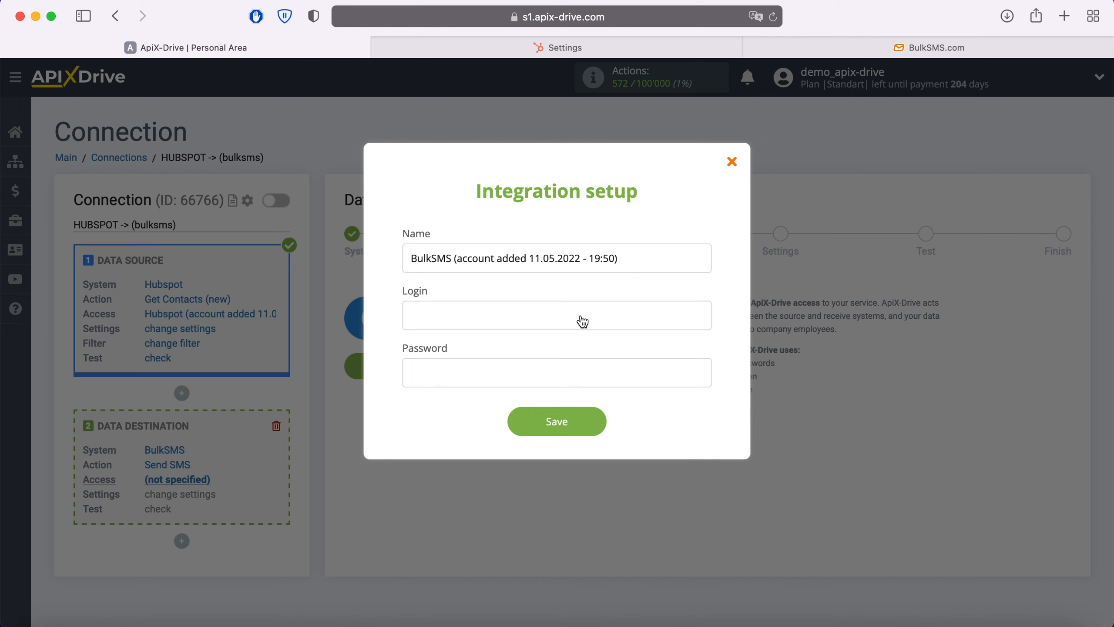
pyautogui.click(527, 316)
pyautogui.write('userlogin')
pyautogui.click(516, 371)
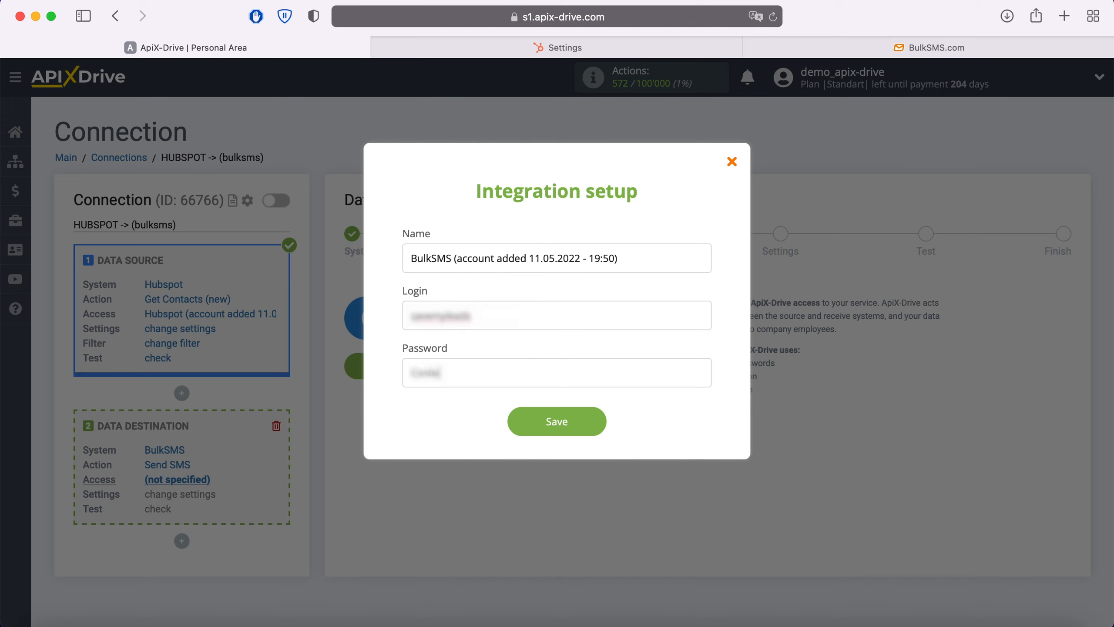
pyautogui.click(592, 429)
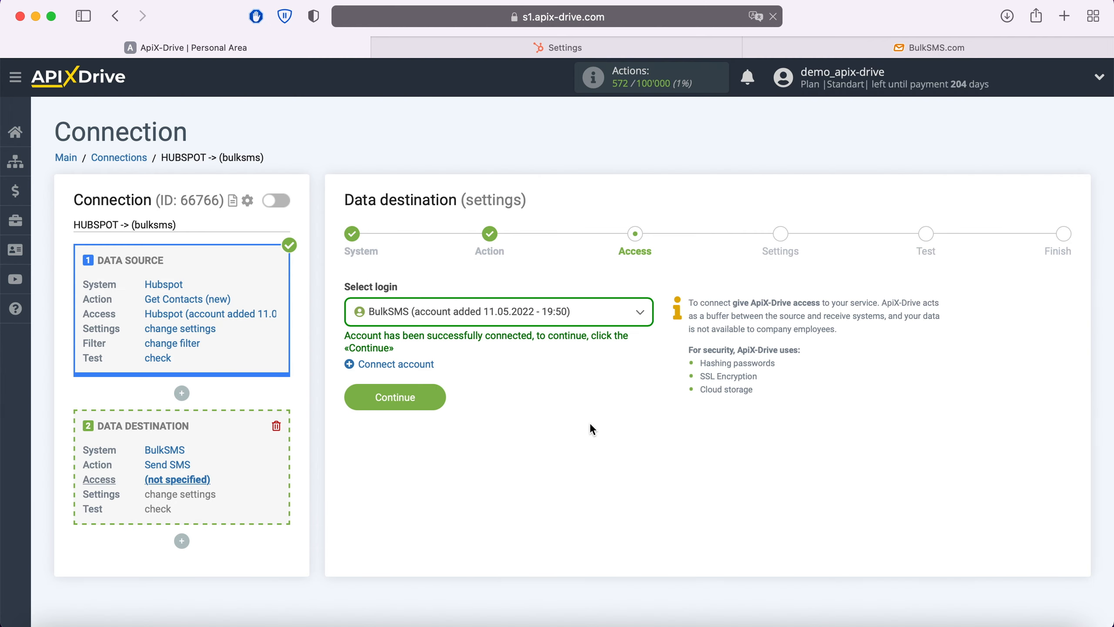
pyautogui.click(578, 316)
pyautogui.click(556, 408)
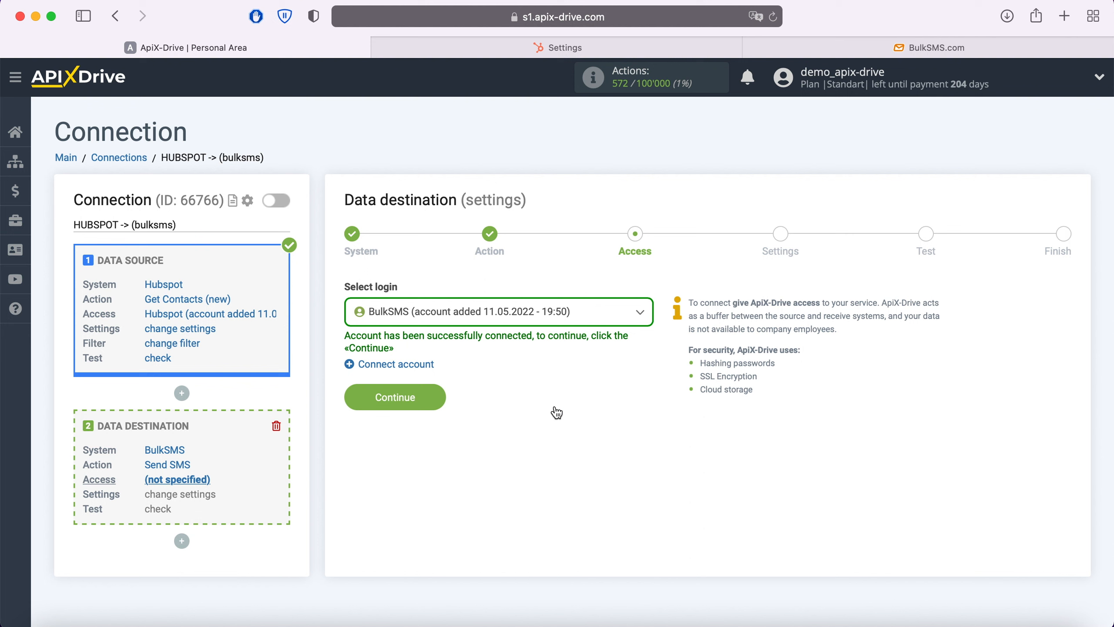
pyautogui.click(439, 398)
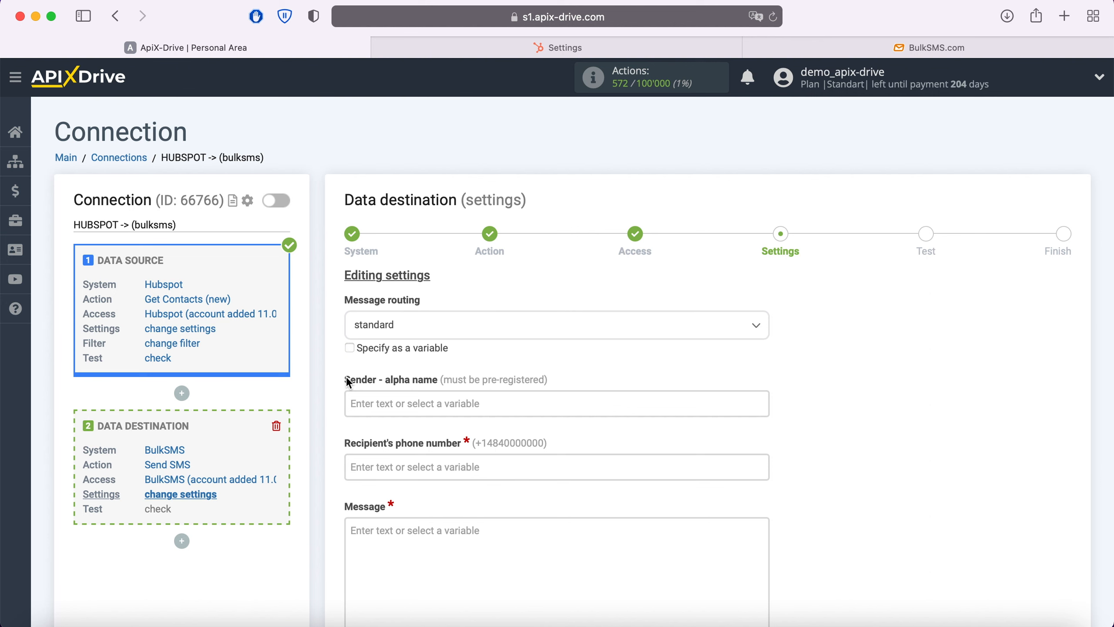
# Enter 'Howto' as the SMS sender alpha name.
pyautogui.click(365, 397)
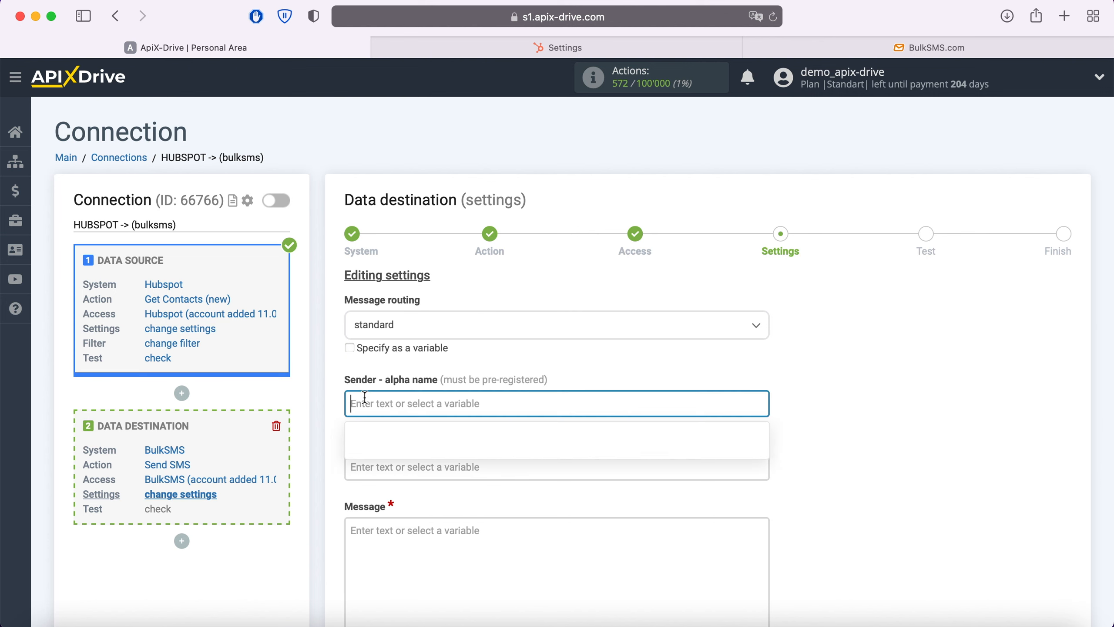
pyautogui.scroll(-5, 365, 397)
pyautogui.write('Howto')
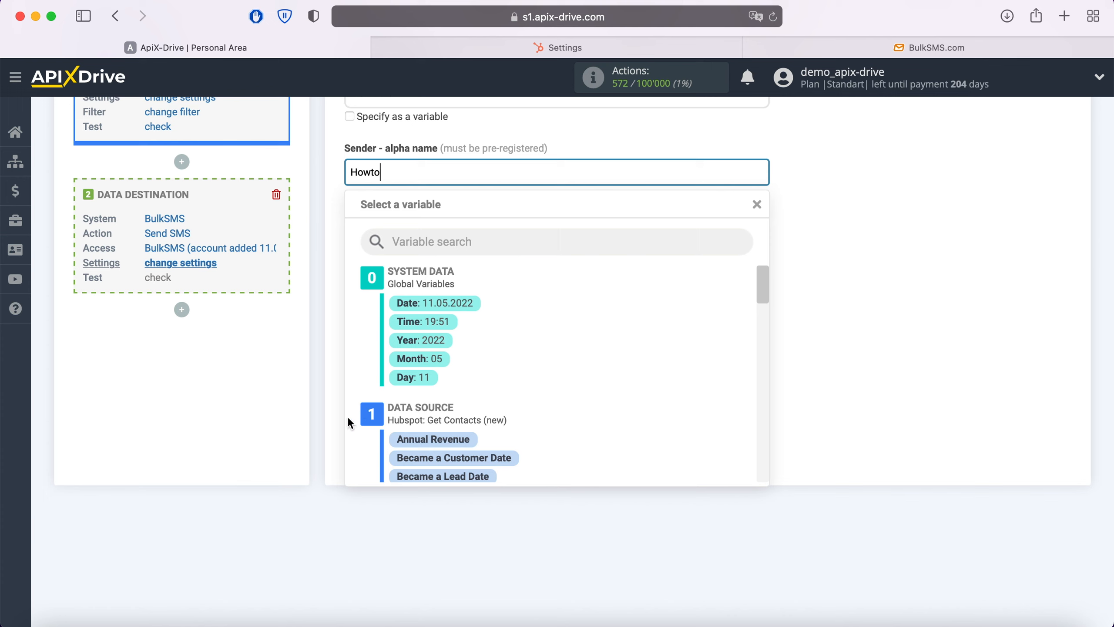
pyautogui.click(330, 398)
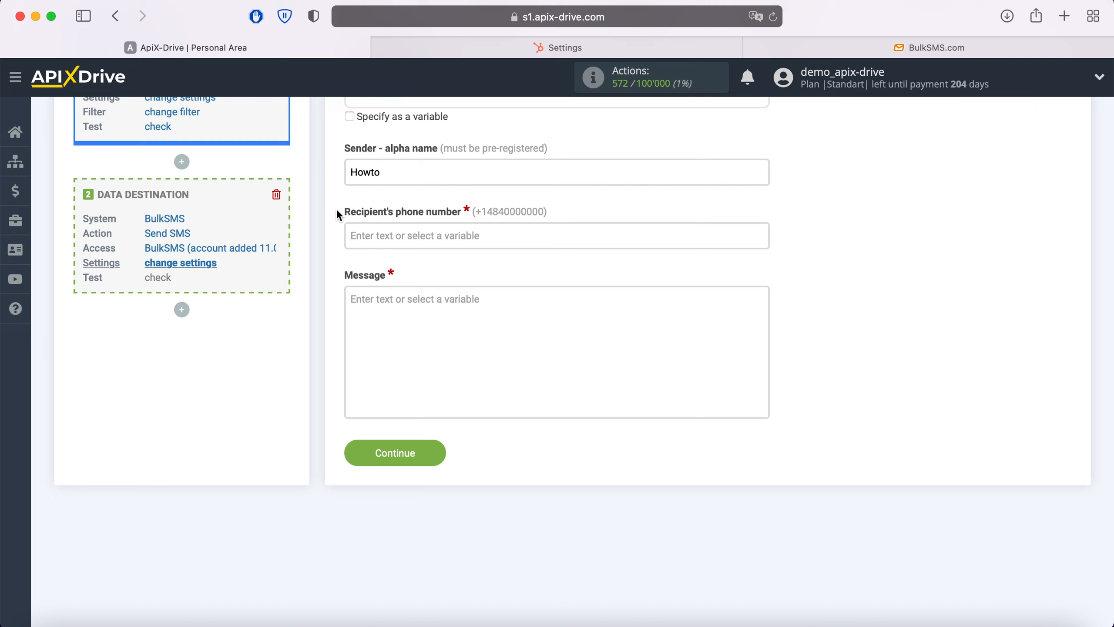
# Map the recipient's phone number to the contact's Mobile Phone Number field.
pyautogui.click(379, 231)
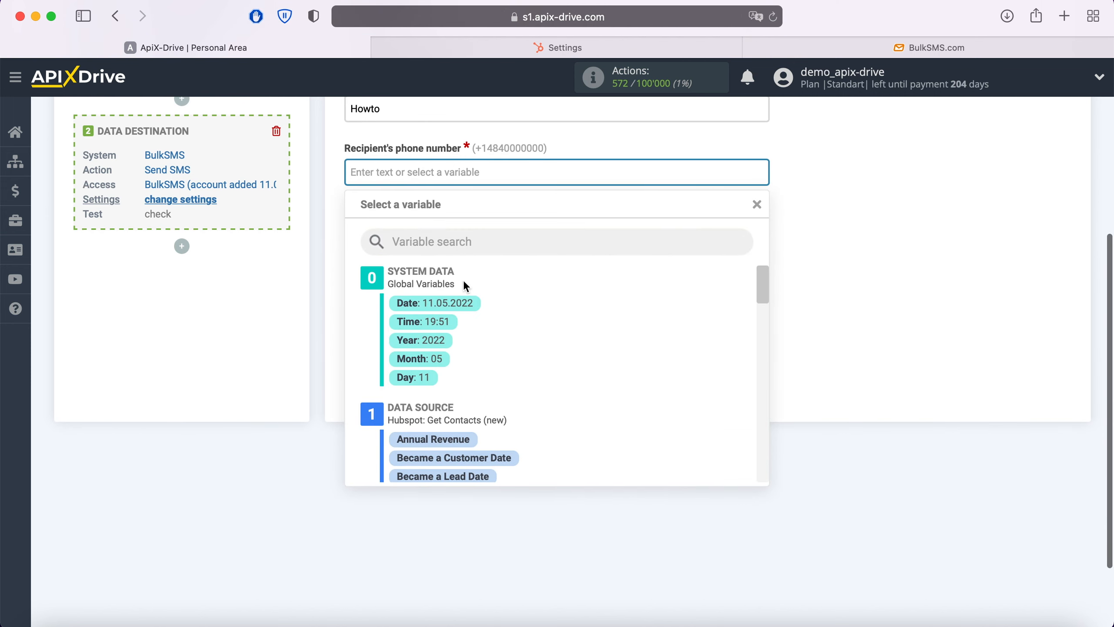
pyautogui.scroll(-5, 628, 322)
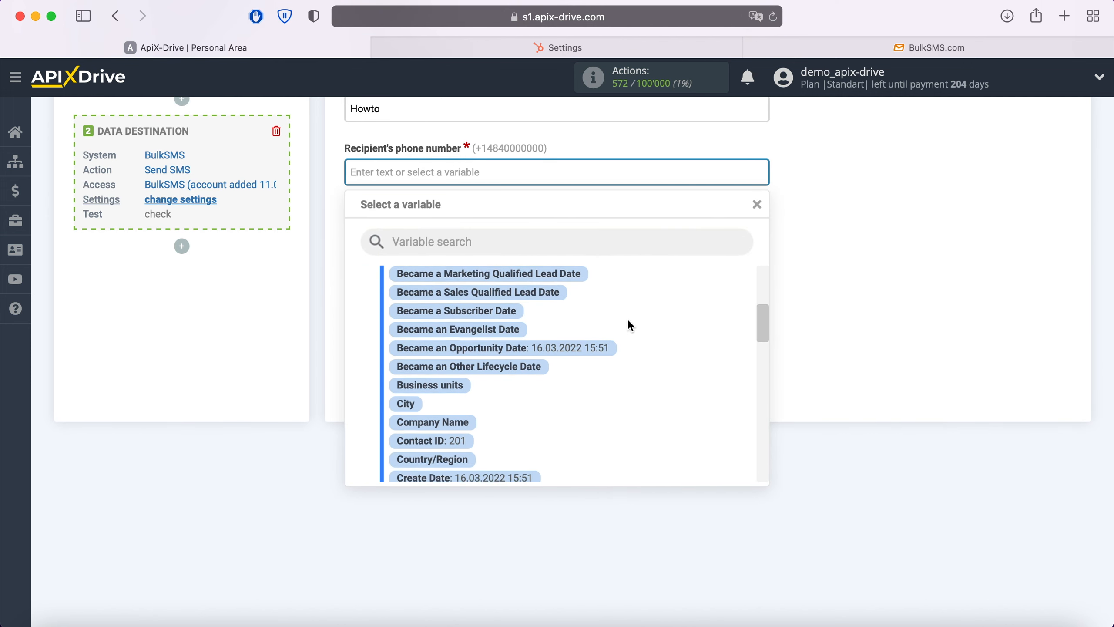
pyautogui.scroll(-5, 628, 322)
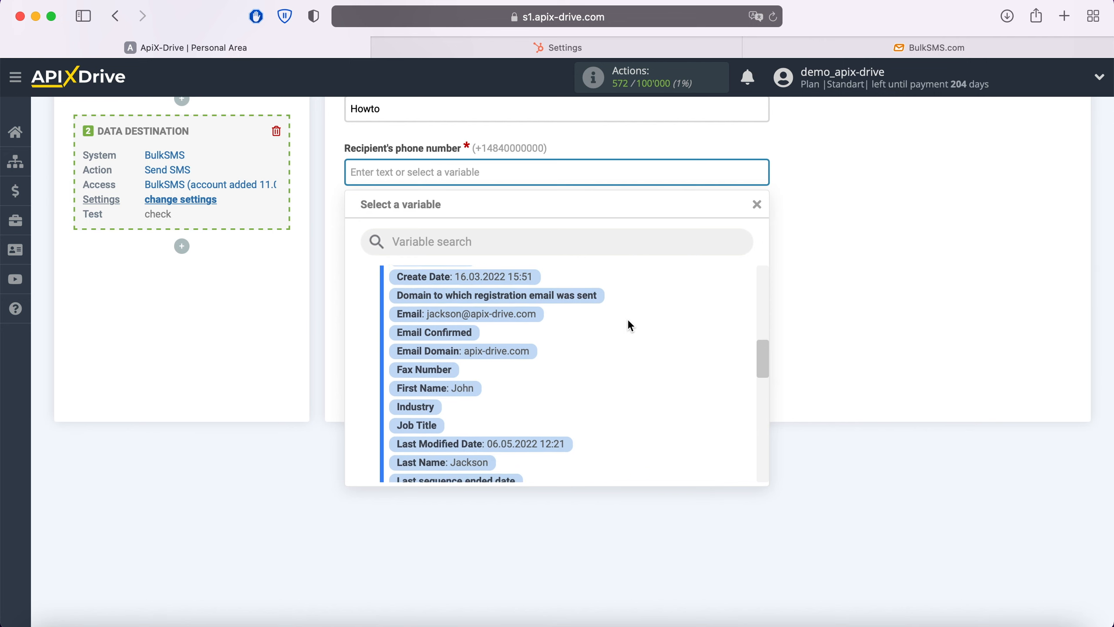
pyautogui.scroll(-5, 629, 321)
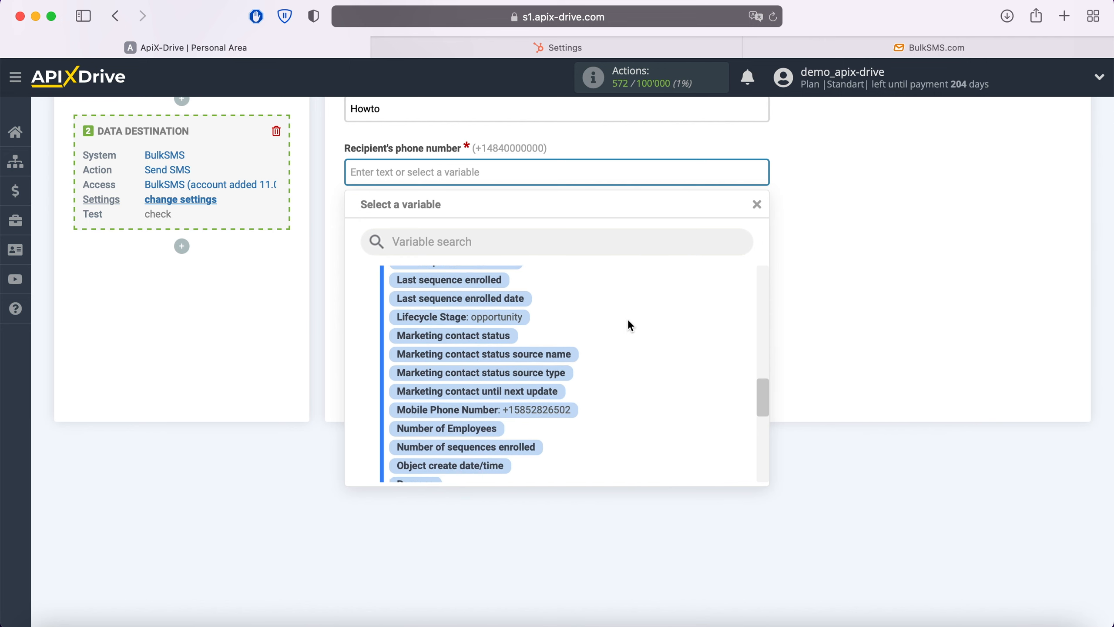
pyautogui.click(561, 408)
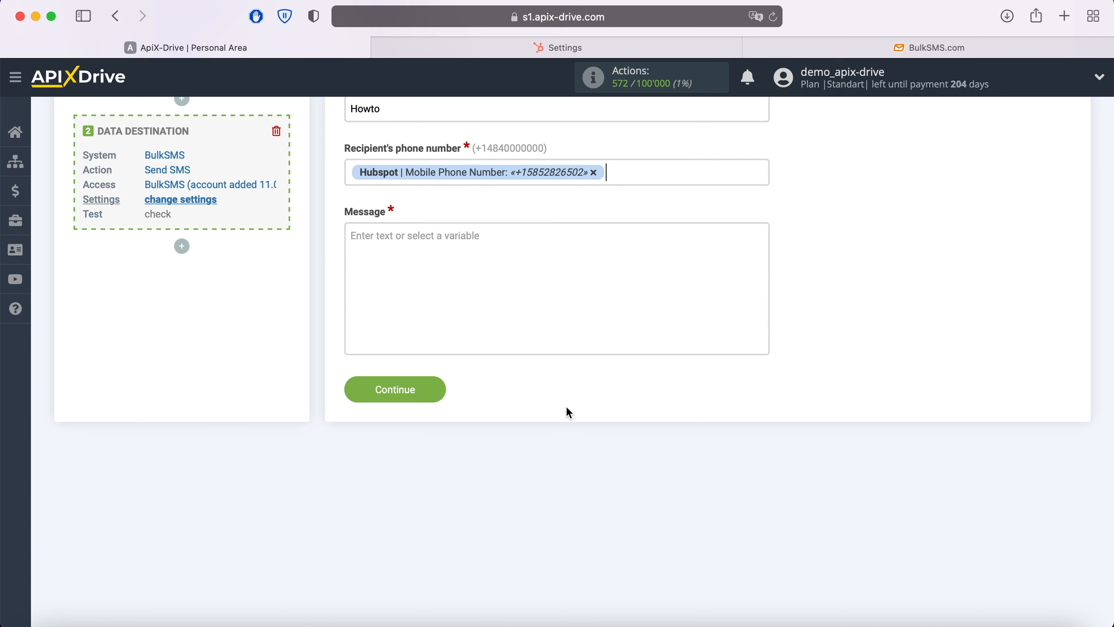
# Start the message with 'Hi,' followed by the First Name variable and '!'.
pyautogui.click(453, 266)
pyautogui.write('Hi,')
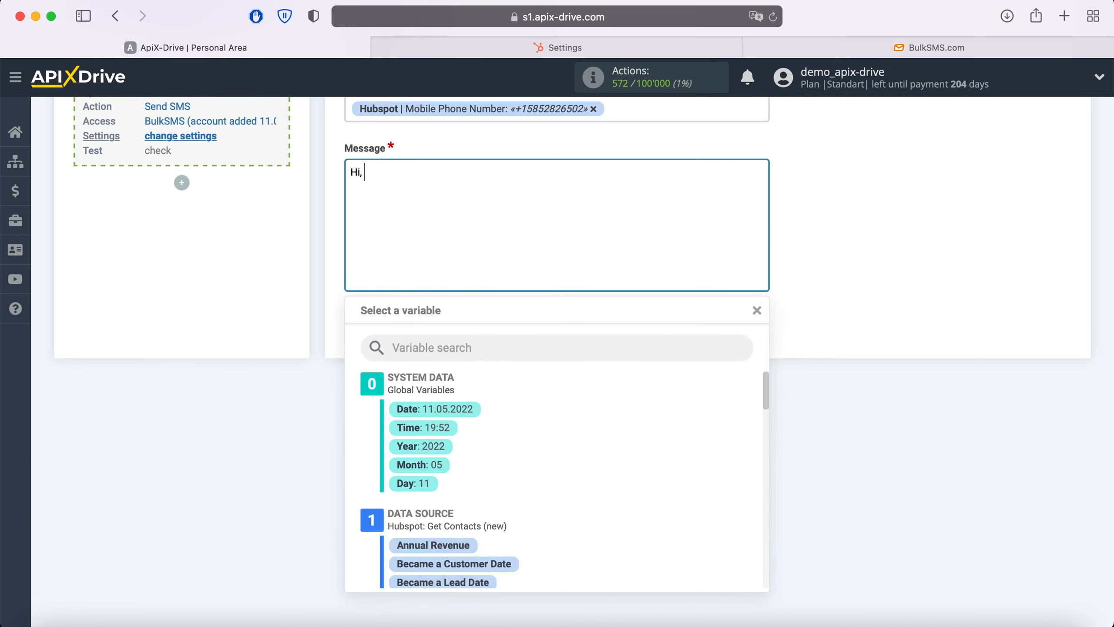
pyautogui.scroll(-3, 634, 430)
pyautogui.scroll(-5, 634, 429)
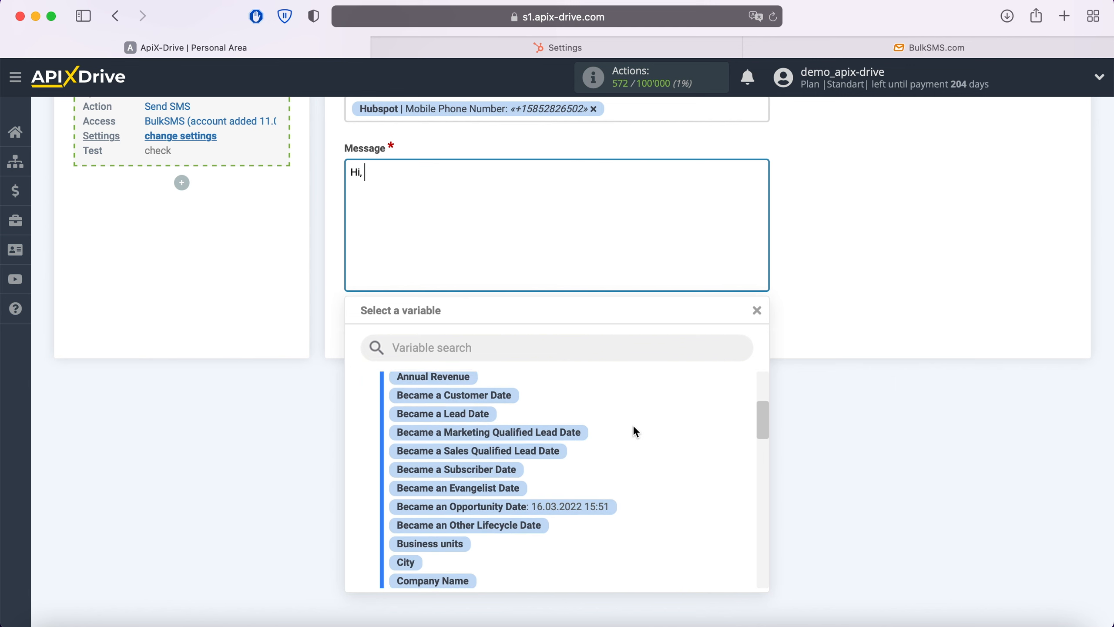
pyautogui.scroll(-4, 635, 427)
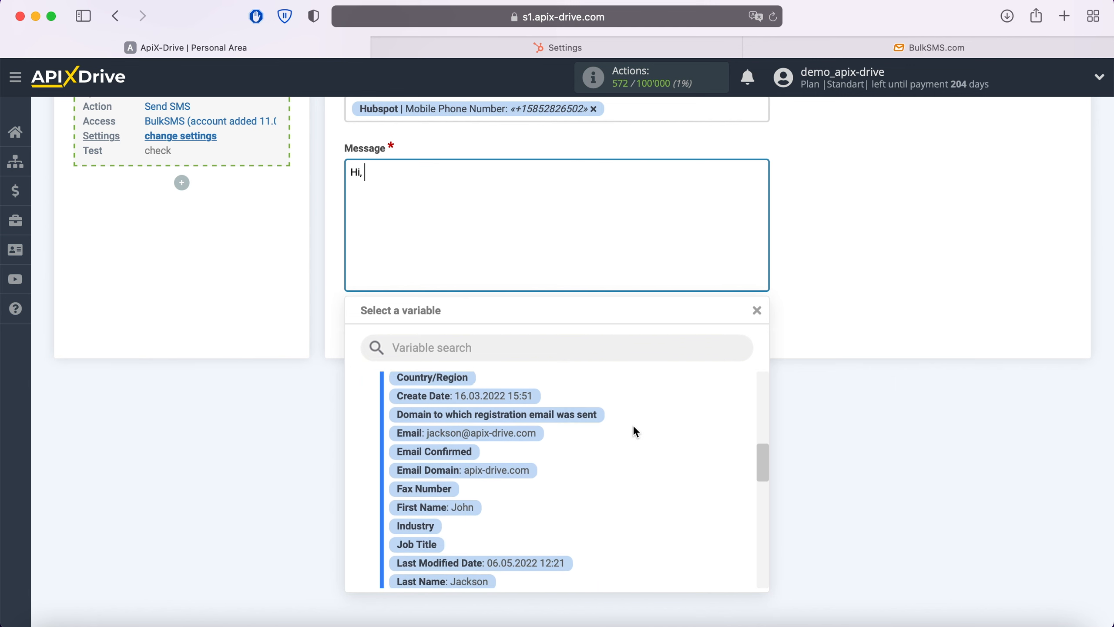
pyautogui.click(473, 457)
pyautogui.write('!')
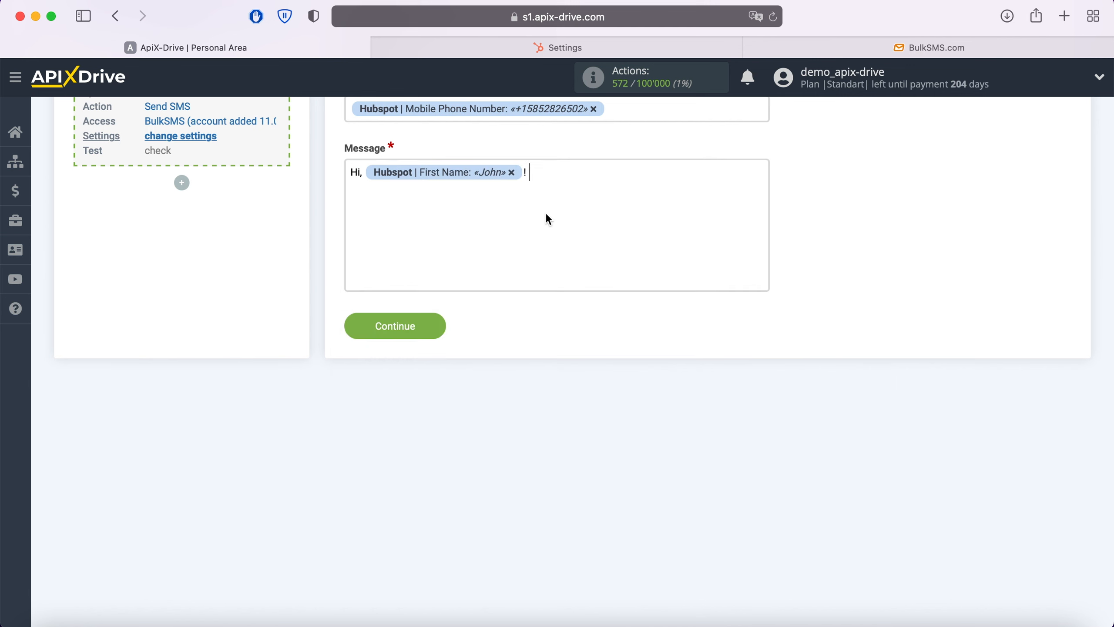
# Paste the thank-you sentence into the message and save to reach the test preview.
pyautogui.rightClick(557, 179)
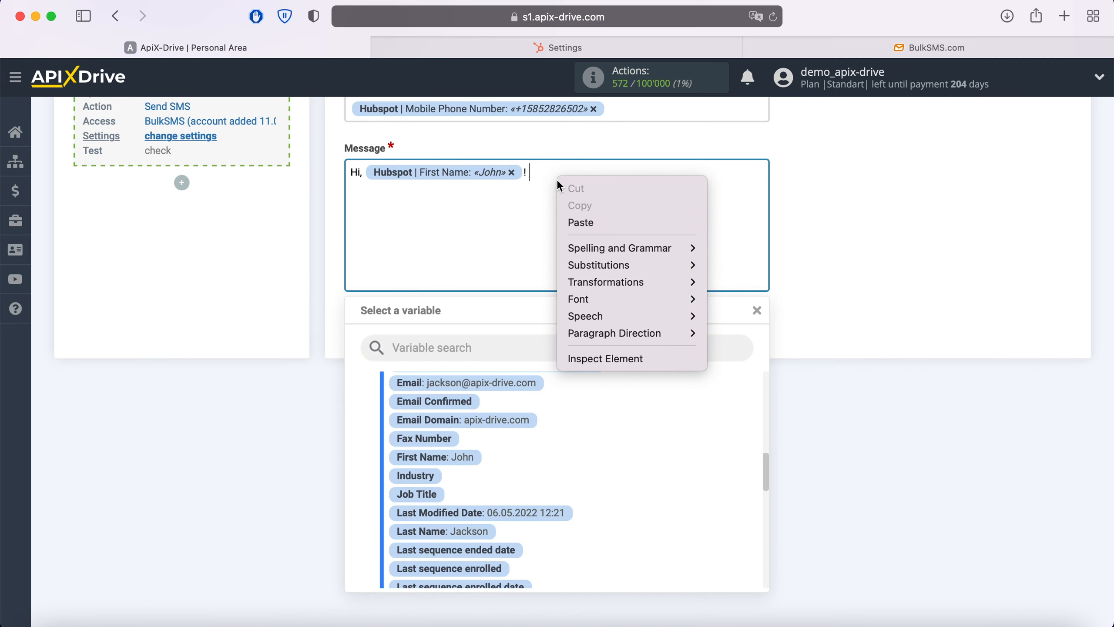
pyautogui.click(600, 221)
pyautogui.click(294, 262)
pyautogui.scroll(8, 294, 261)
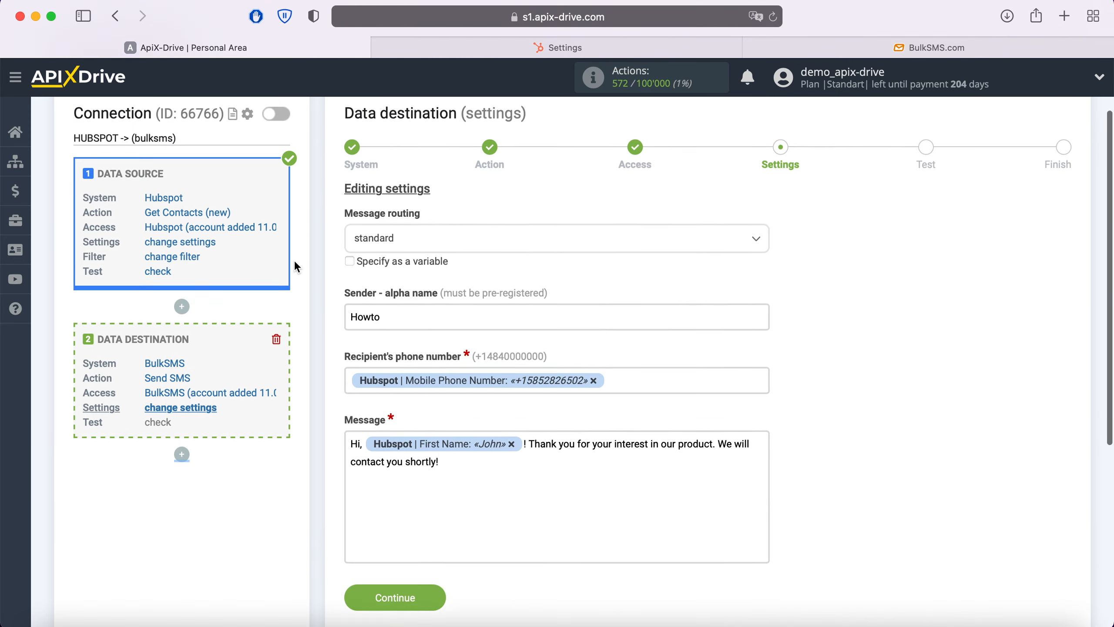
pyautogui.scroll(-2, 295, 266)
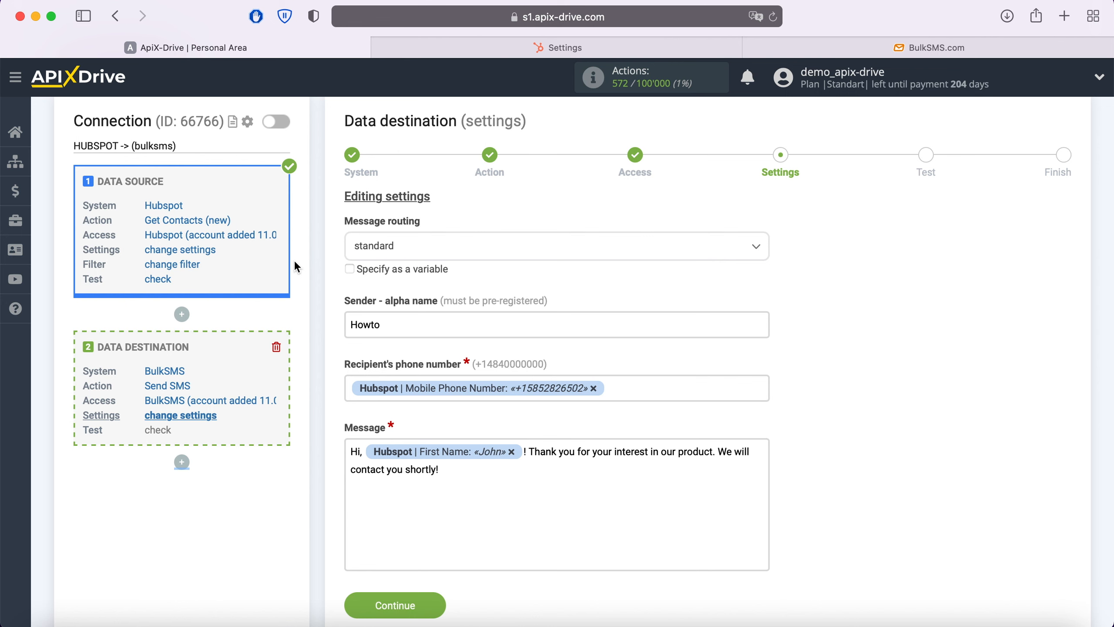
pyautogui.click(441, 606)
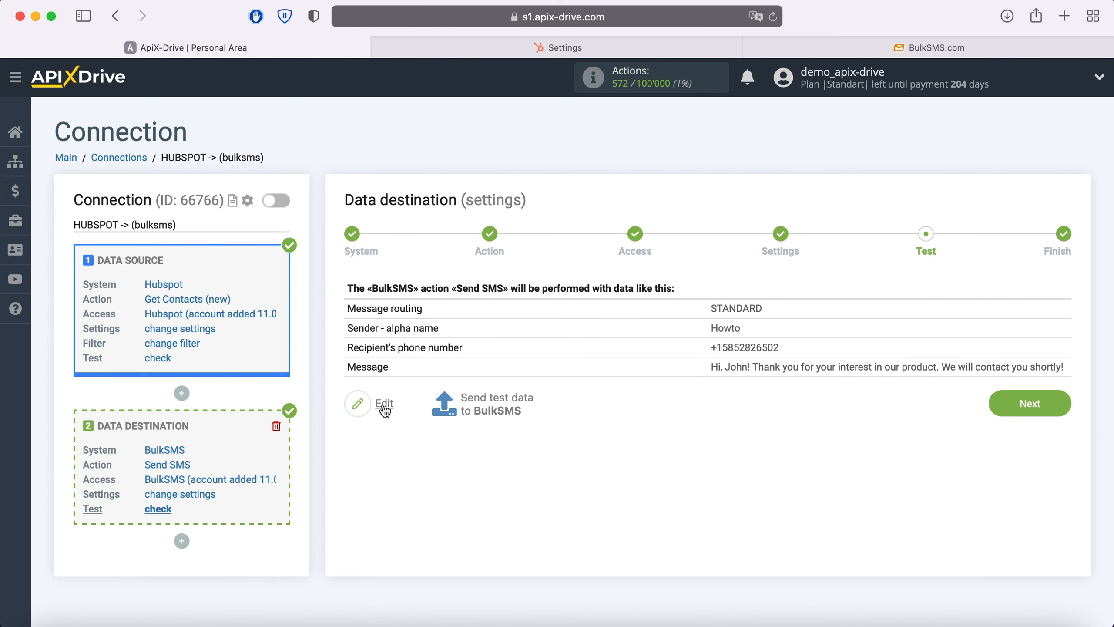
# Send the test SMS to BulkSMS, then go to the BulkSMS website.
pyautogui.click(504, 404)
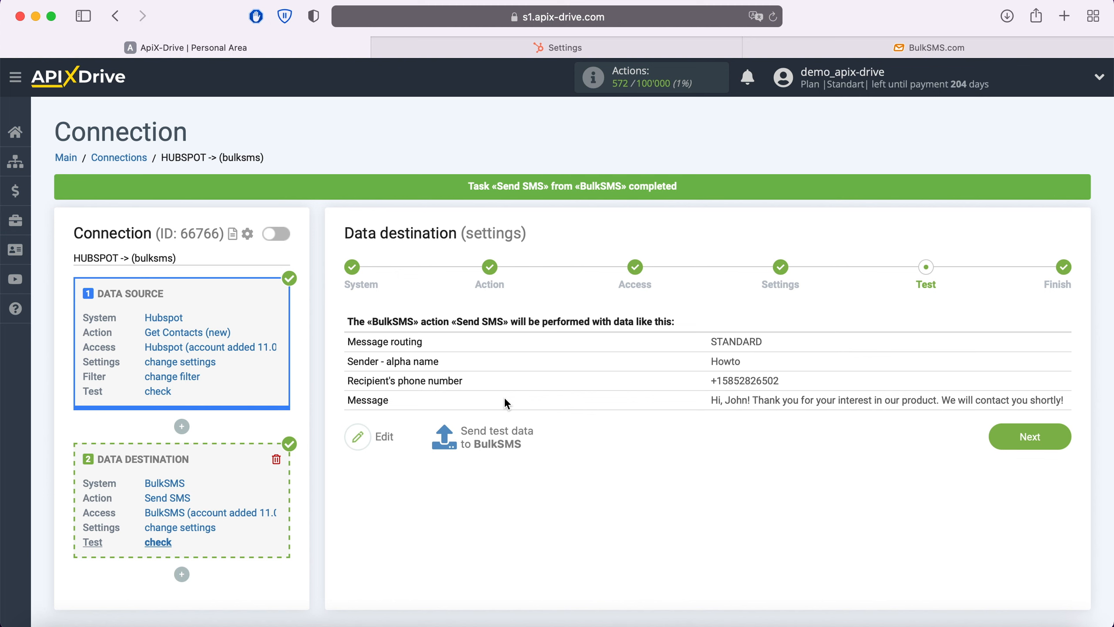
pyautogui.click(873, 44)
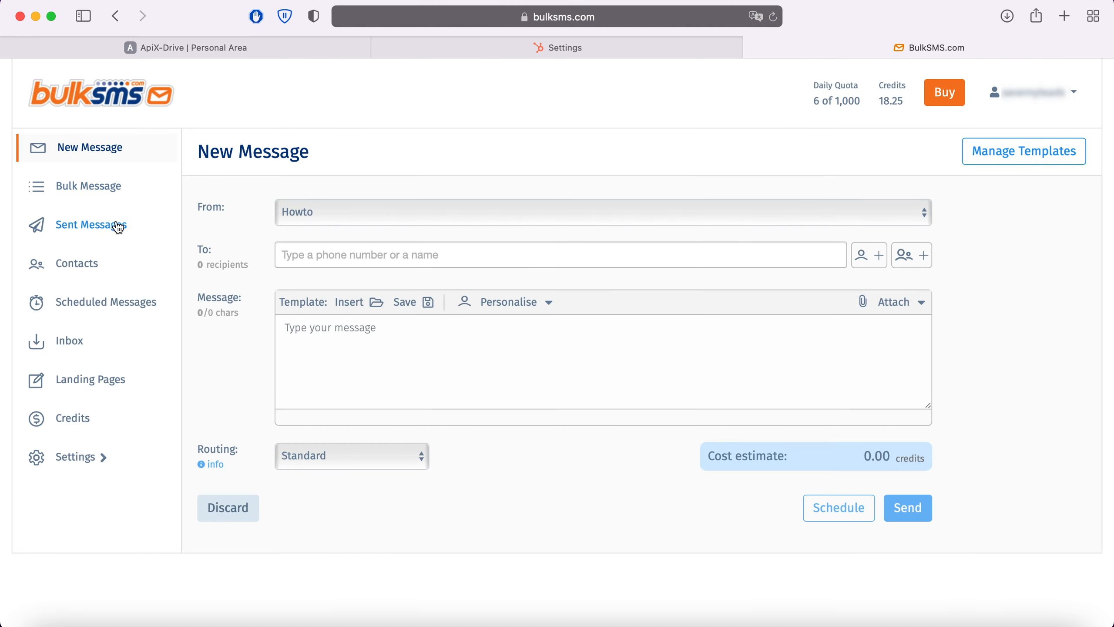
# Verify the thank-you SMS in BulkSMS Sent Messages, then advance ApiX-Drive to finish.
pyautogui.click(93, 225)
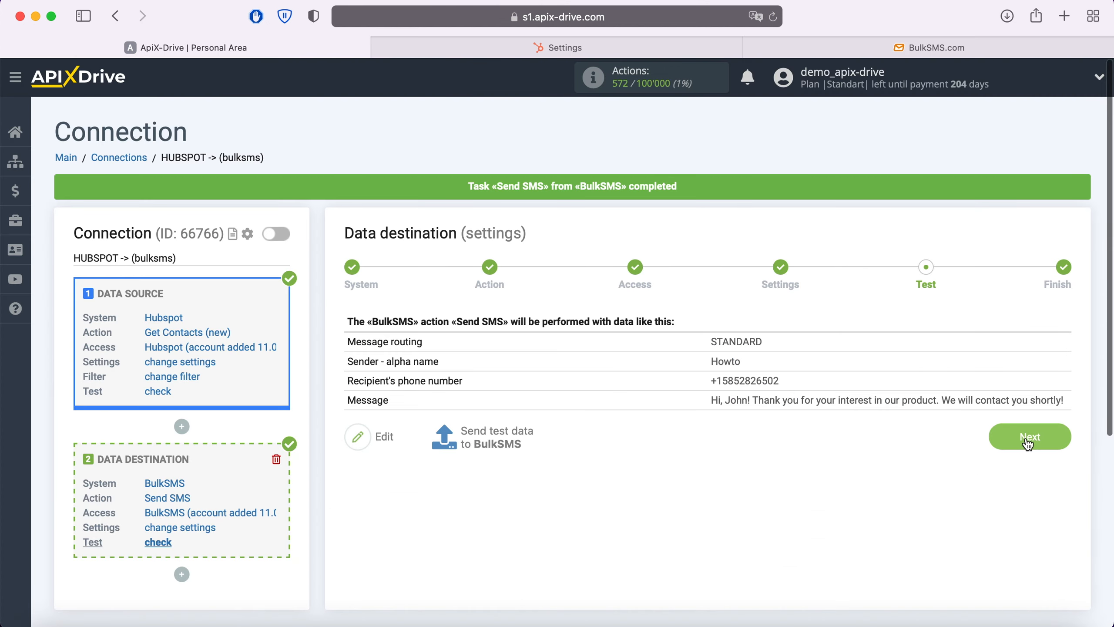
pyautogui.click(1058, 435)
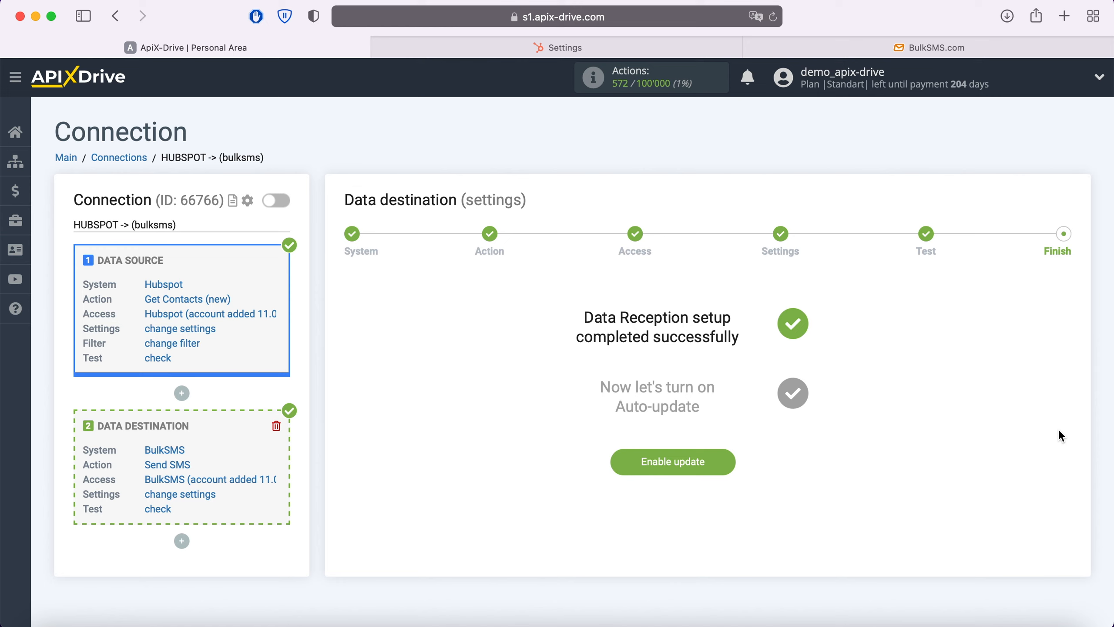
# Enable auto-update and save a 5-minute update interval for the connection.
pyautogui.click(732, 461)
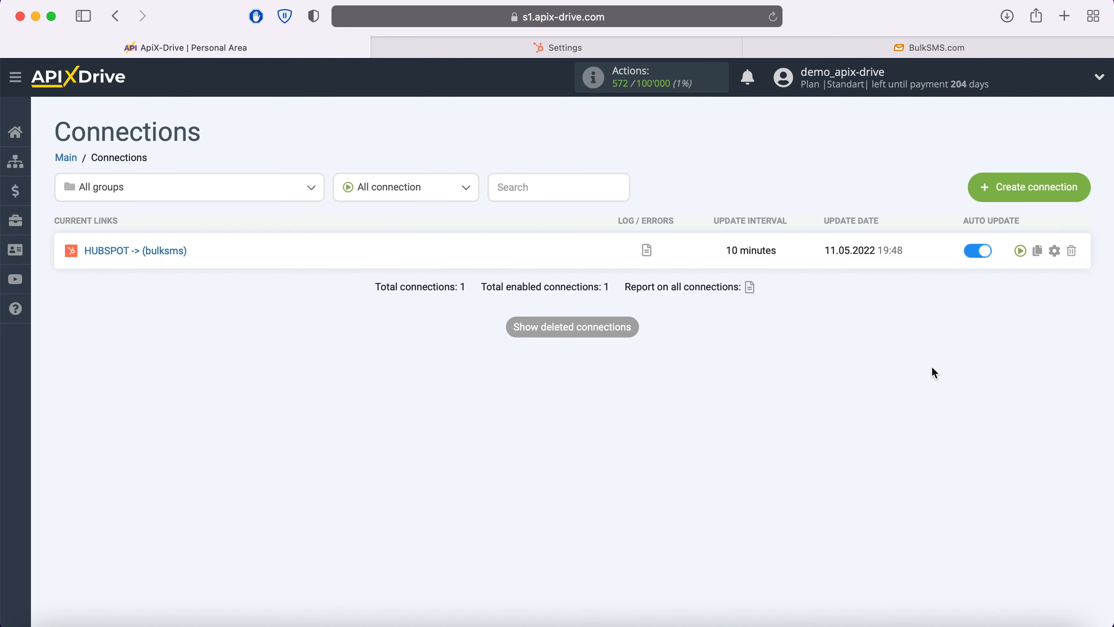
pyautogui.click(1055, 251)
pyautogui.click(607, 366)
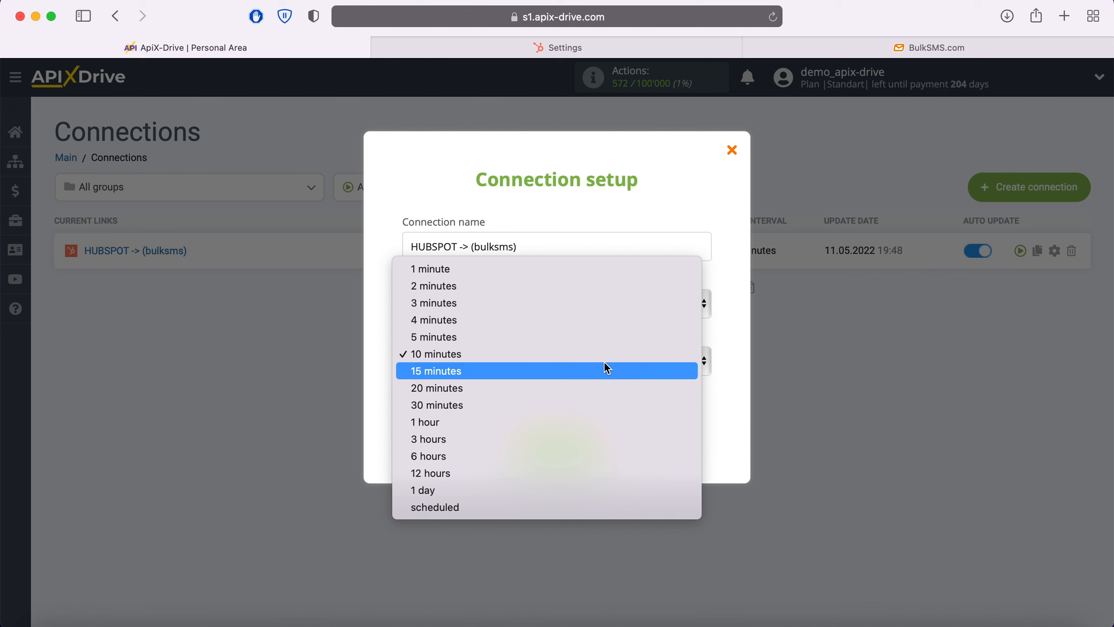
pyautogui.click(554, 338)
pyautogui.click(601, 446)
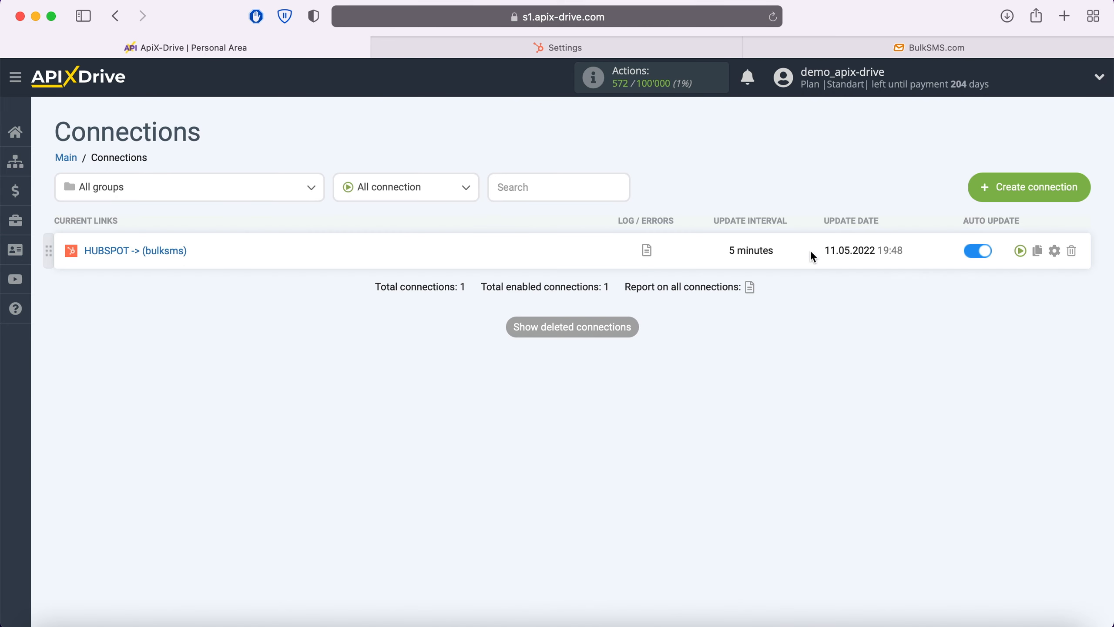